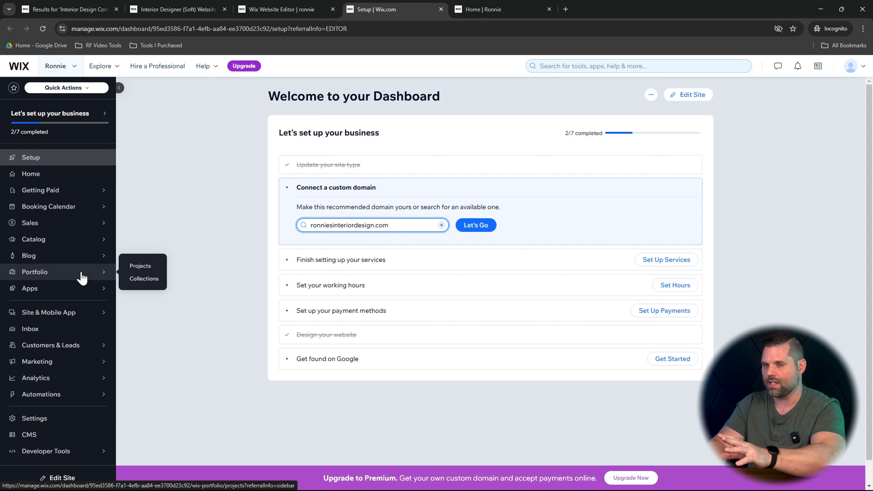
{"action": "mouse_move", "coordinate": [78, 295]}
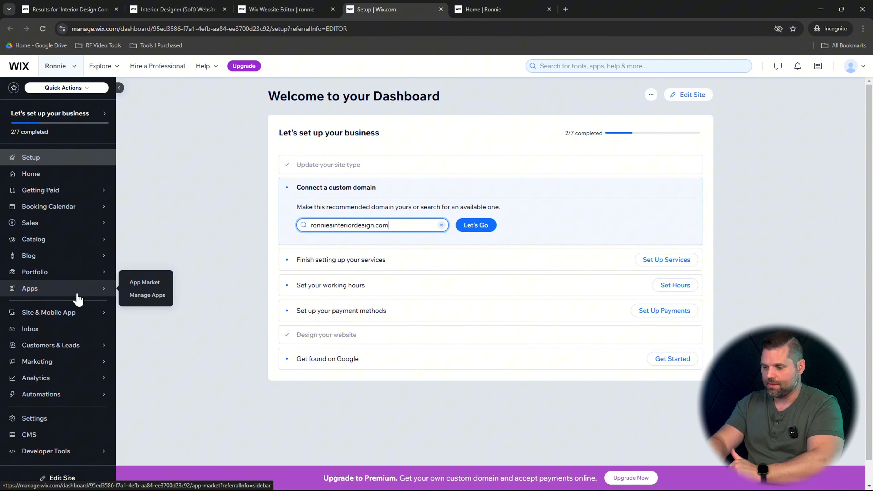
{"action": "mouse_move", "coordinate": [84, 318]}
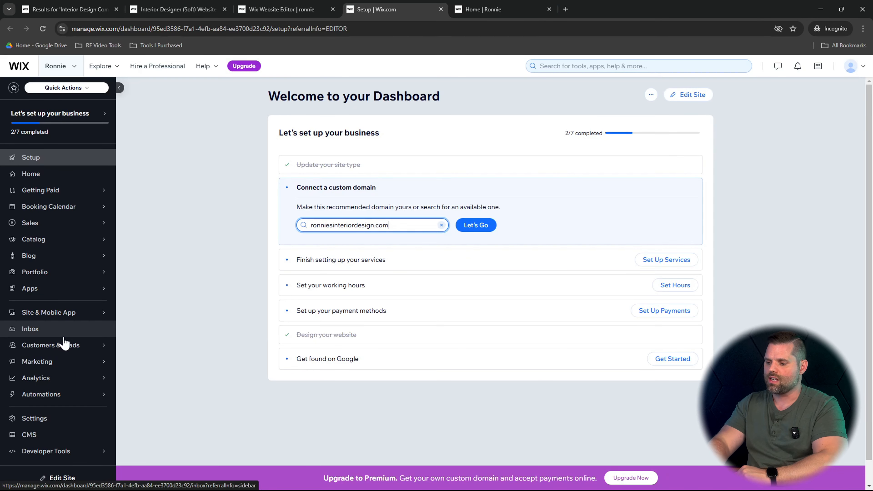
{"action": "mouse_move", "coordinate": [65, 347]}
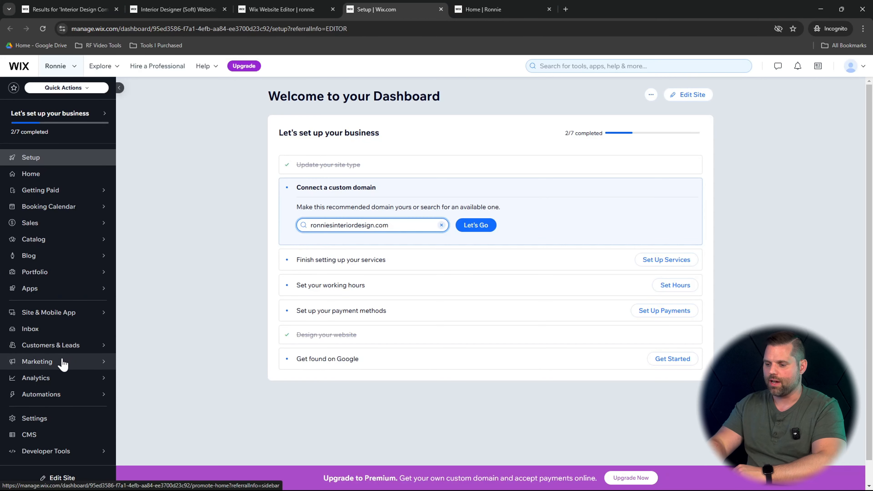
{"action": "mouse_move", "coordinate": [62, 365]}
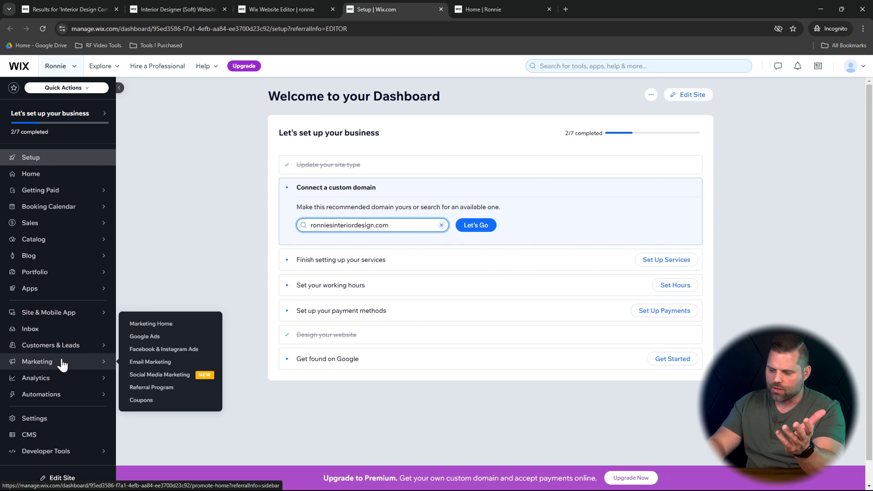
{"action": "mouse_move", "coordinate": [62, 382]}
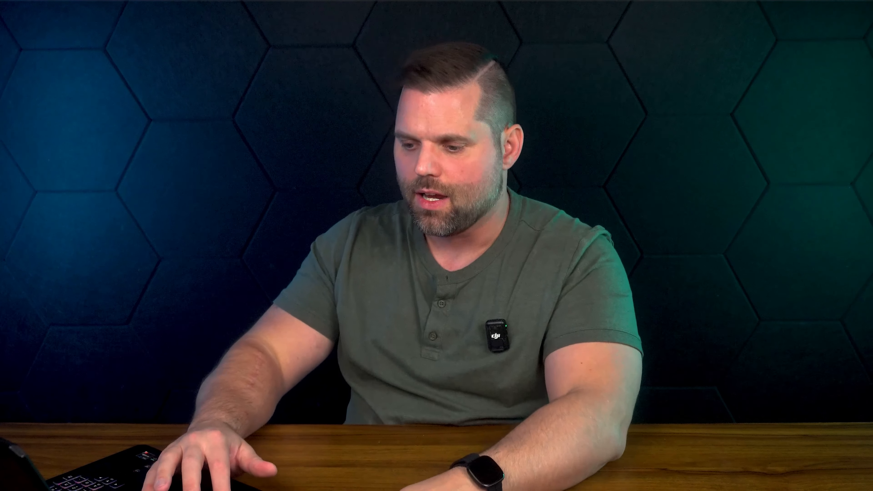
{"action": "mouse_move", "coordinate": [67, 395]}
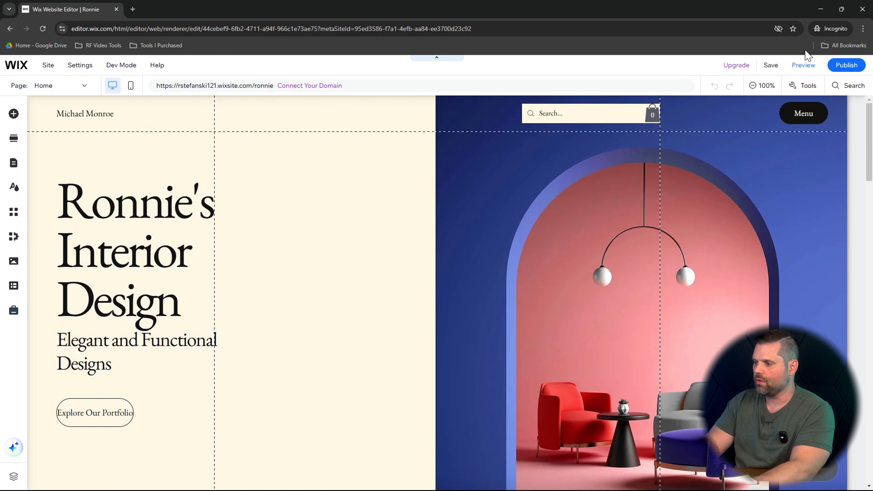
- Publish the site and check the live version, closing the publishing and mobile-editing dialogs back in the editor
{"action": "mouse_move", "coordinate": [847, 70]}
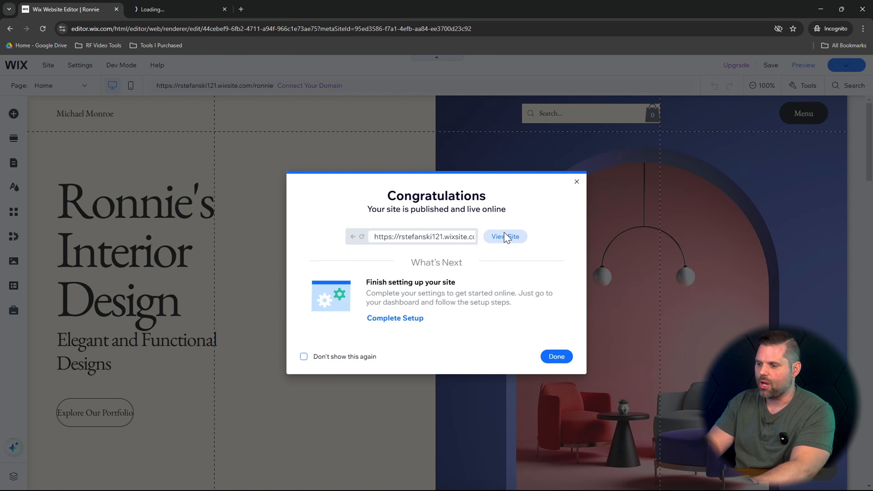
{"action": "left_click", "coordinate": [205, 6]}
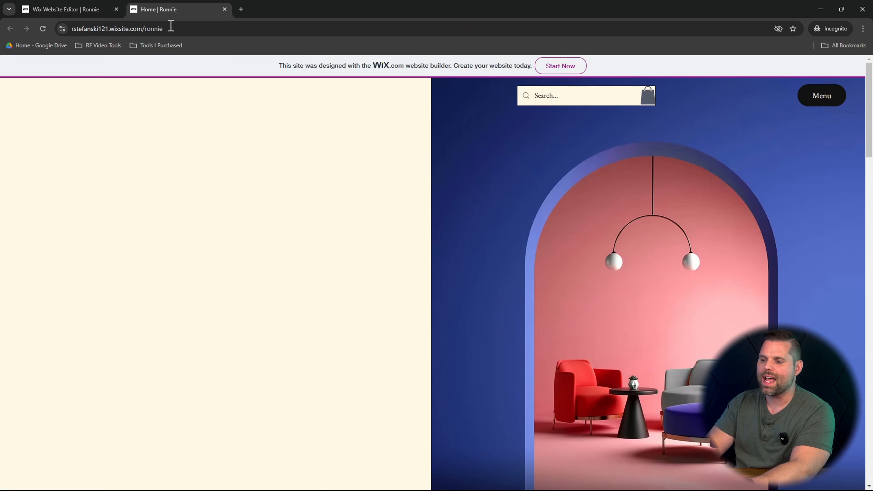
{"action": "left_click", "coordinate": [74, 9]}
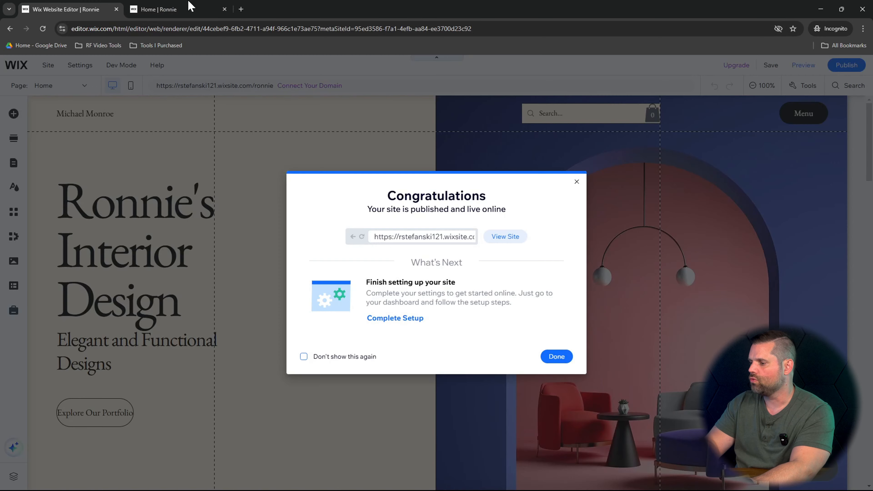
{"action": "left_click", "coordinate": [541, 74]}
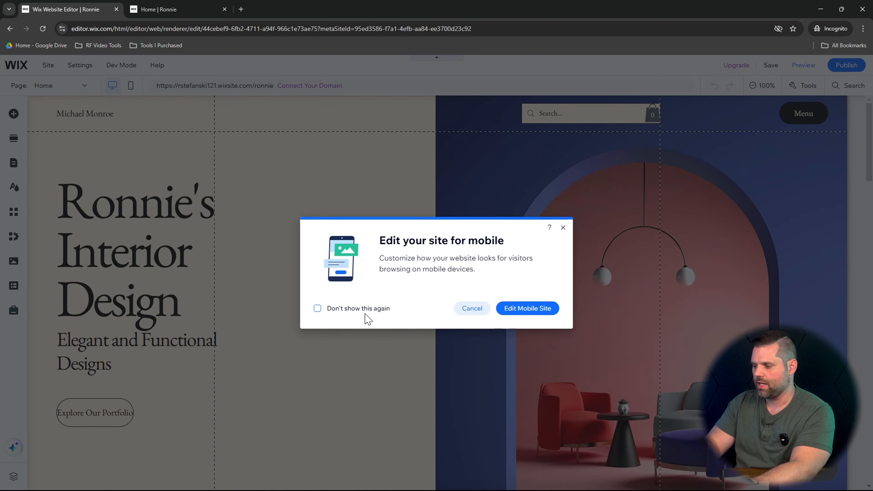
{"action": "left_click", "coordinate": [564, 228]}
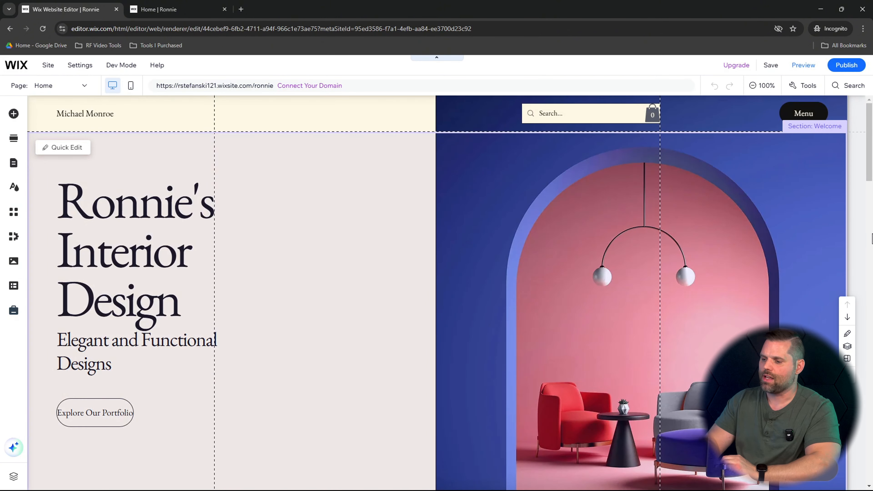
- Examine the home page layout from the welcome section through About Us to the Our Projects gallery
{"action": "scroll", "coordinate": [705, 266], "scroll_direction": "down", "scroll_amount": 5}
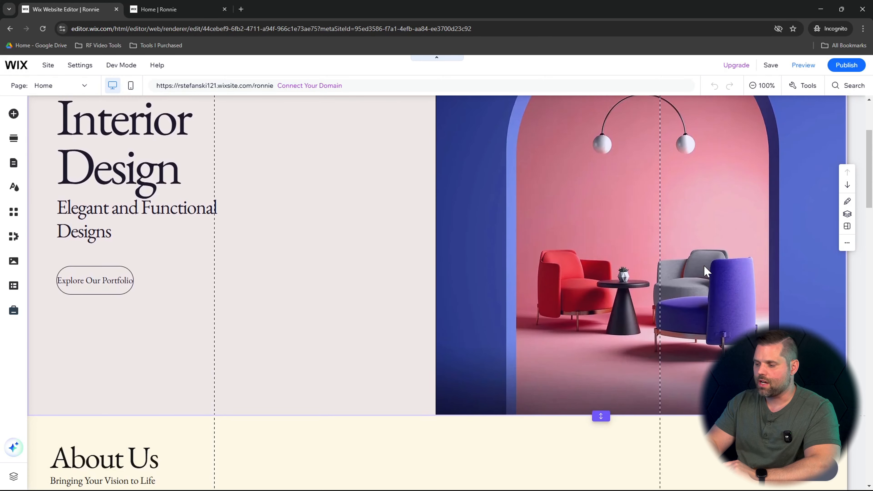
{"action": "scroll", "coordinate": [704, 268], "scroll_direction": "down", "scroll_amount": 4}
{"action": "scroll", "coordinate": [694, 272], "scroll_direction": "up", "scroll_amount": 9}
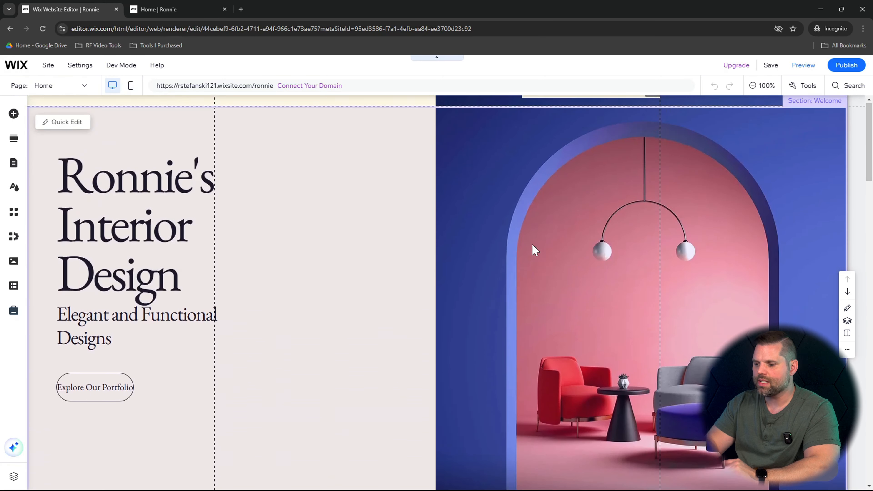
{"action": "scroll", "coordinate": [511, 318], "scroll_direction": "down", "scroll_amount": 3}
{"action": "scroll", "coordinate": [511, 318], "scroll_direction": "up", "scroll_amount": 3}
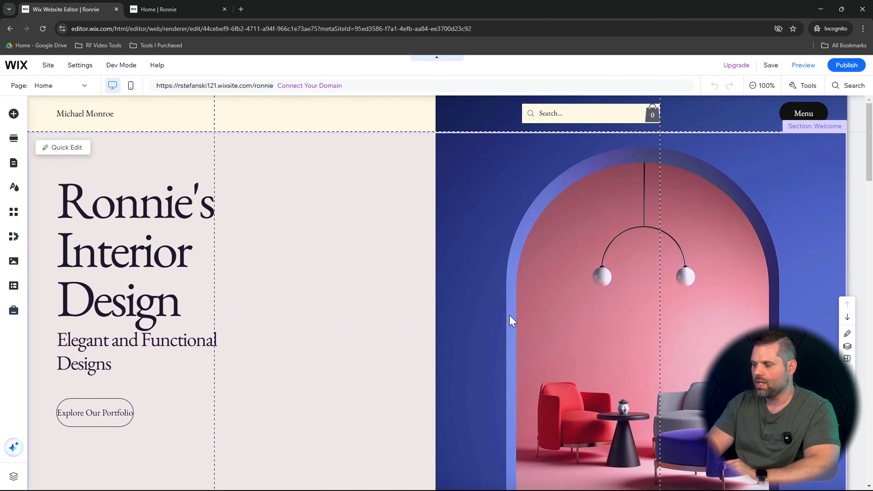
{"action": "scroll", "coordinate": [473, 328], "scroll_direction": "down", "scroll_amount": 14}
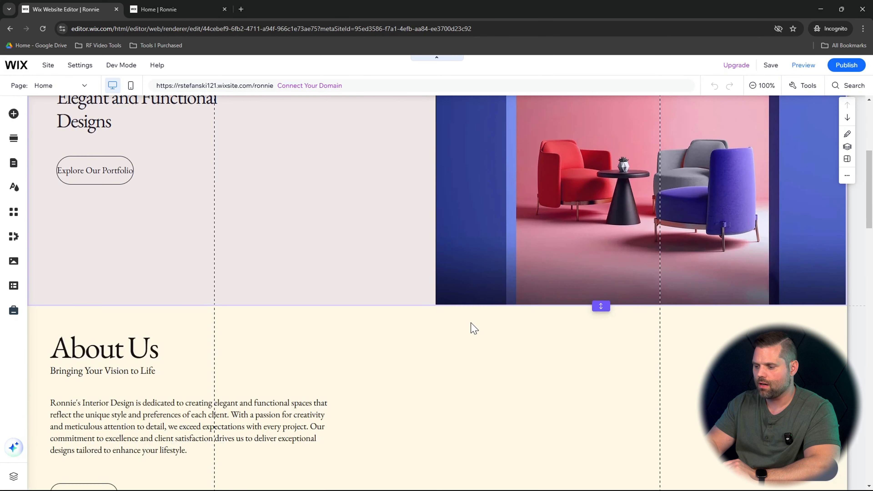
{"action": "scroll", "coordinate": [474, 328], "scroll_direction": "down", "scroll_amount": 20}
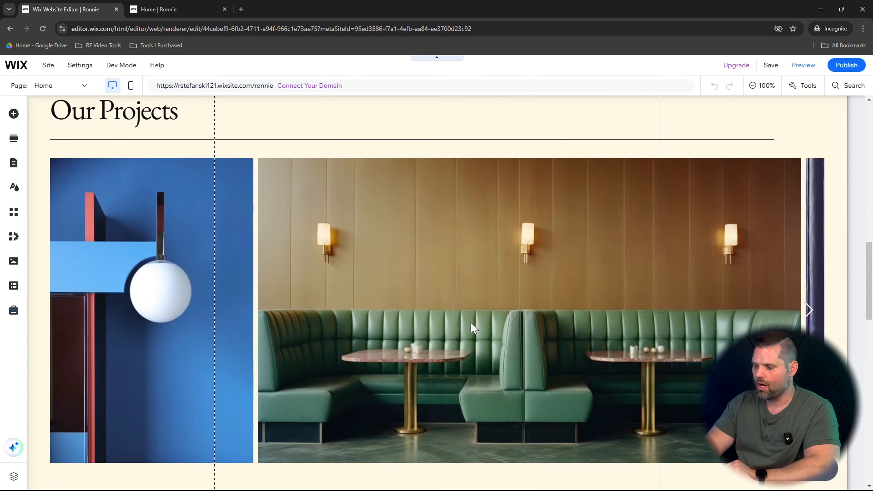
{"action": "scroll", "coordinate": [474, 328], "scroll_direction": "down", "scroll_amount": 9}
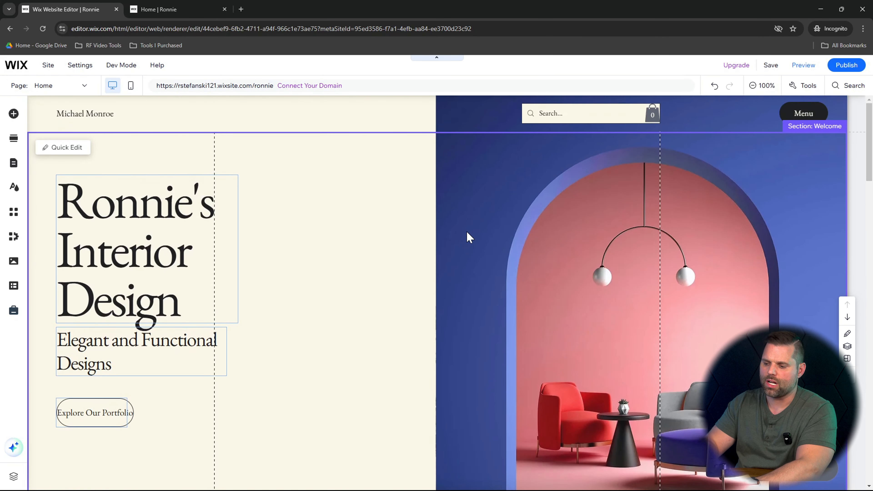
- Move the main title, the subtitle and the Explore Our Portfolio button toward the middle of the welcome section's cream column
{"action": "left_click_drag", "start_coordinate": [155, 242], "coordinate": [257, 236]}
{"action": "left_click_drag", "start_coordinate": [117, 340], "coordinate": [208, 340]}
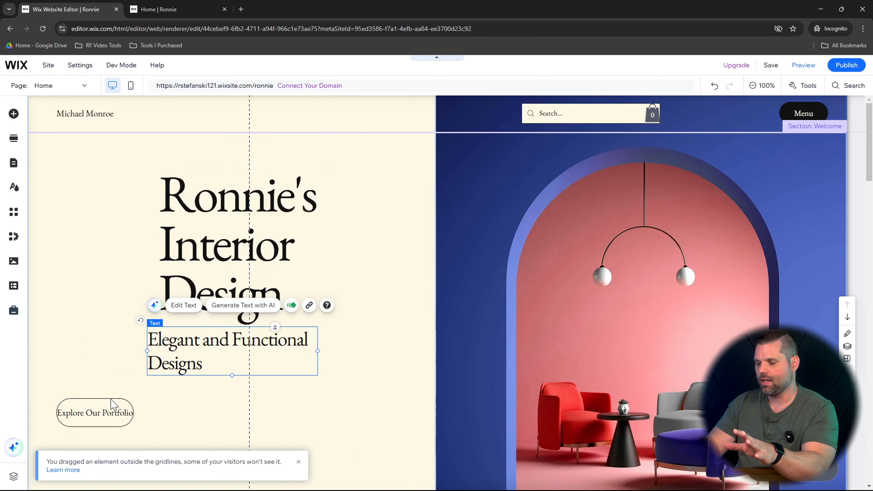
{"action": "left_click", "coordinate": [114, 406]}
{"action": "left_click_drag", "start_coordinate": [114, 407], "coordinate": [238, 405]}
{"action": "left_click", "coordinate": [387, 253]}
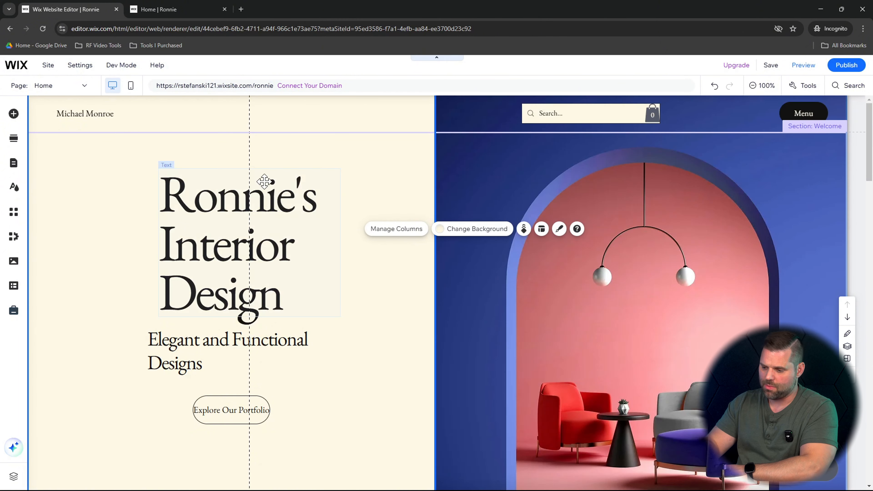
- Center-align the "Elegant and Functional Designs" subtitle text
{"action": "left_click", "coordinate": [195, 365]}
{"action": "double_click", "coordinate": [202, 364]}
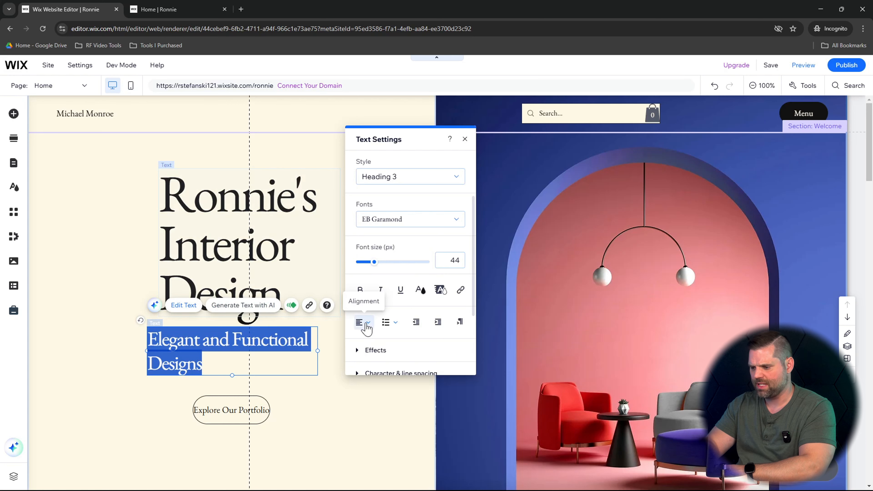
{"action": "left_click", "coordinate": [364, 322]}
{"action": "left_click", "coordinate": [367, 337]}
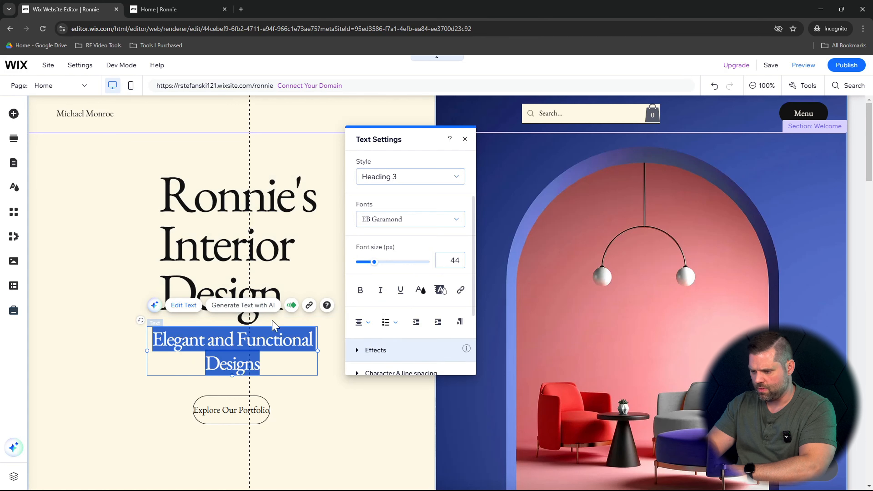
{"action": "left_click", "coordinate": [68, 237]}
- Center-align the large main title in the welcome section
{"action": "left_click", "coordinate": [235, 250]}
{"action": "double_click", "coordinate": [235, 250]}
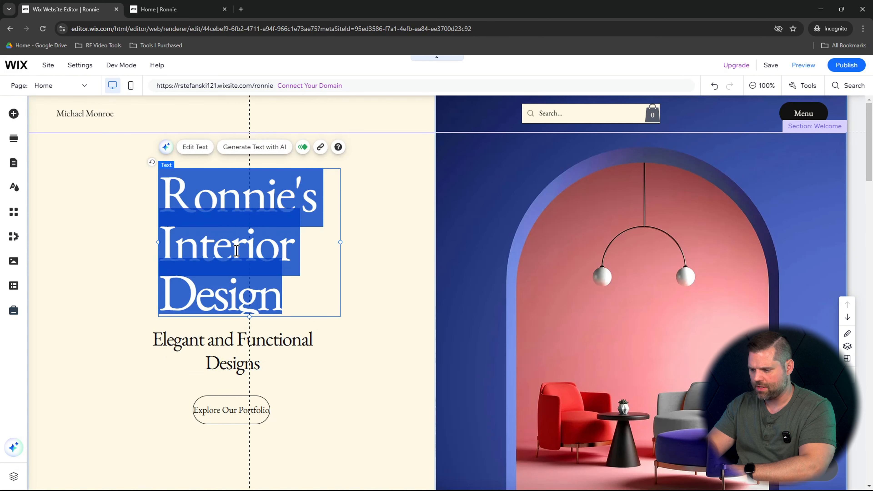
{"action": "left_click", "coordinate": [373, 370]}
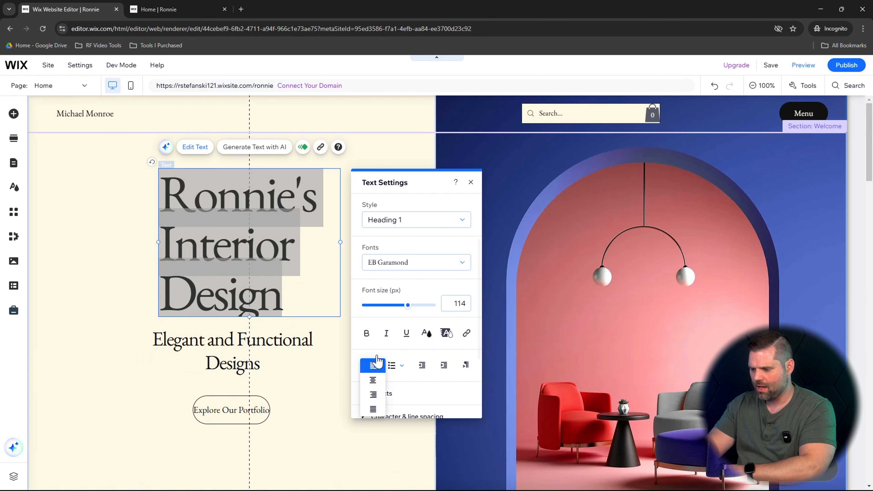
{"action": "left_click", "coordinate": [385, 381]}
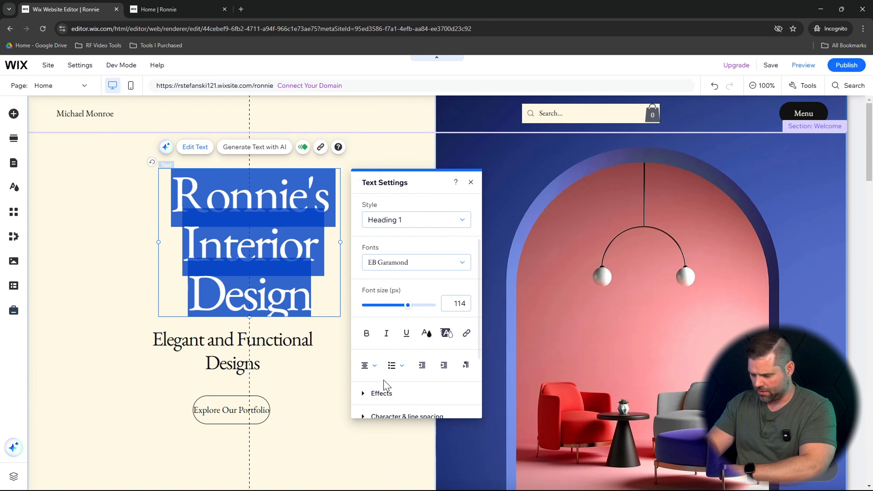
{"action": "left_click", "coordinate": [63, 210]}
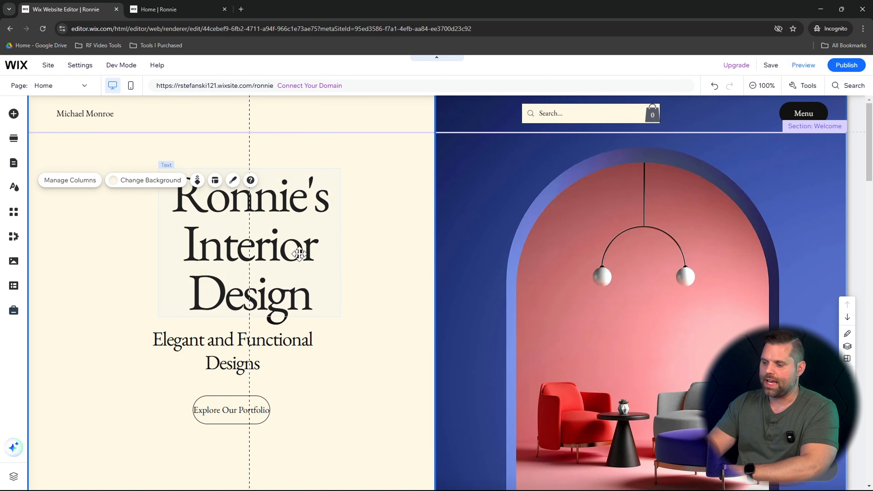
- Change the main title's font to Familjen Grotesk and reduce its font size
{"action": "double_click", "coordinate": [293, 253]}
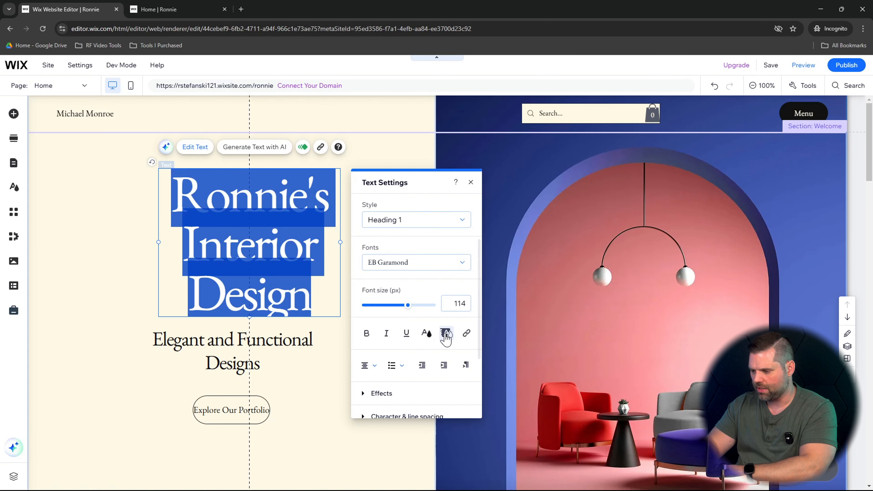
{"action": "left_click_drag", "start_coordinate": [406, 309], "coordinate": [404, 309]}
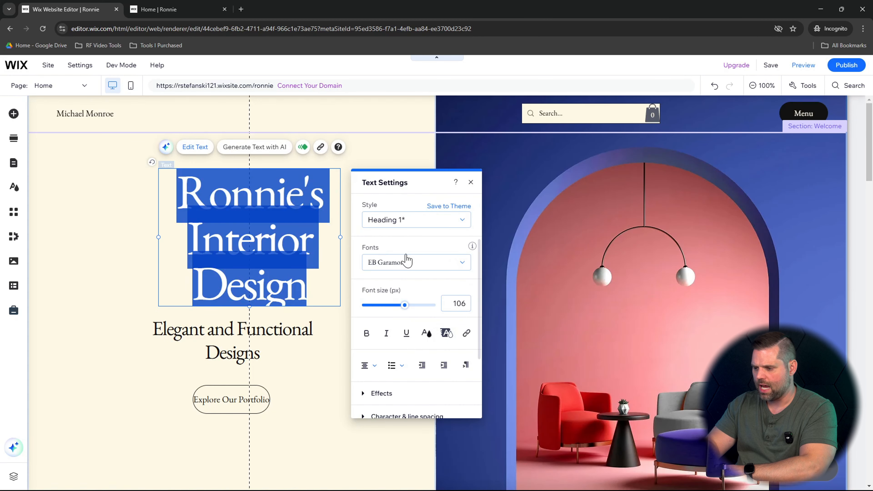
{"action": "left_click", "coordinate": [430, 264]}
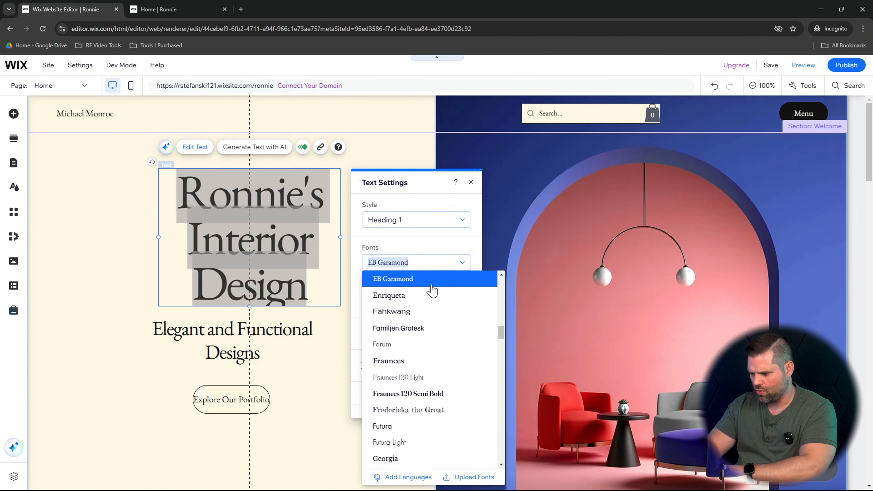
{"action": "left_click", "coordinate": [420, 335]}
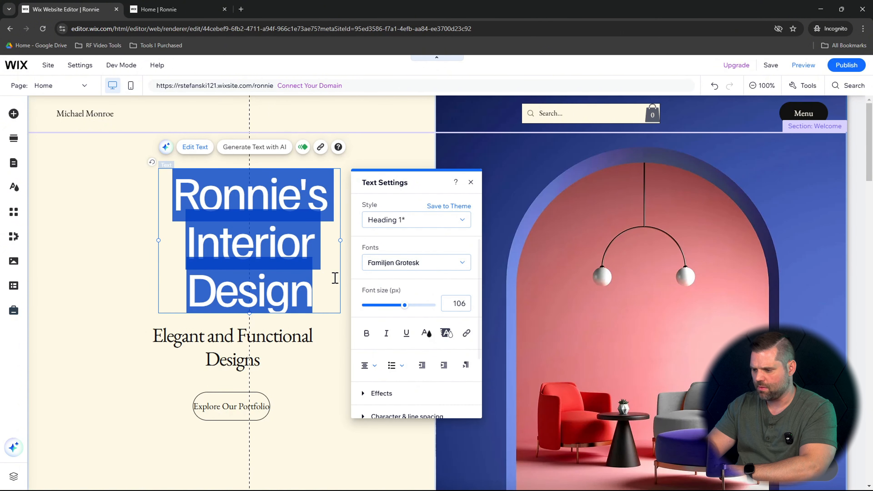
{"action": "left_click_drag", "start_coordinate": [405, 310], "coordinate": [397, 309]}
{"action": "left_click", "coordinate": [94, 246]}
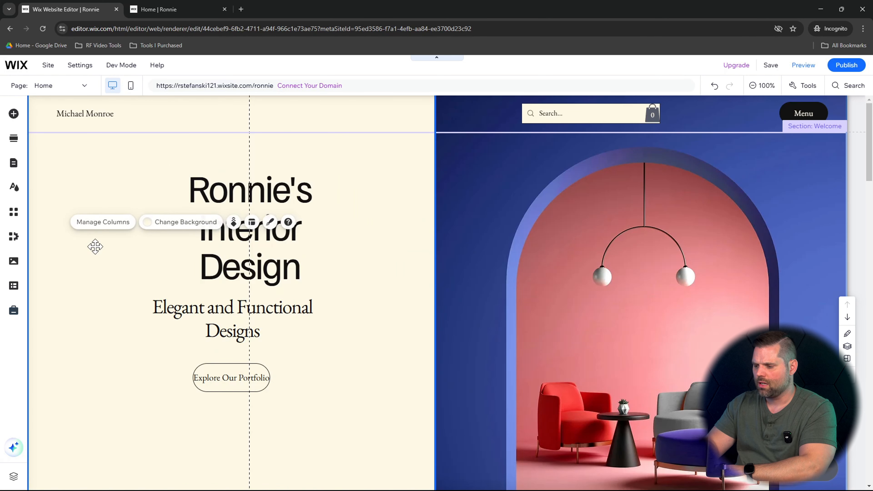
- Shift the main title slightly left so it sits centered above the subtitle and button
{"action": "left_click", "coordinate": [288, 220]}
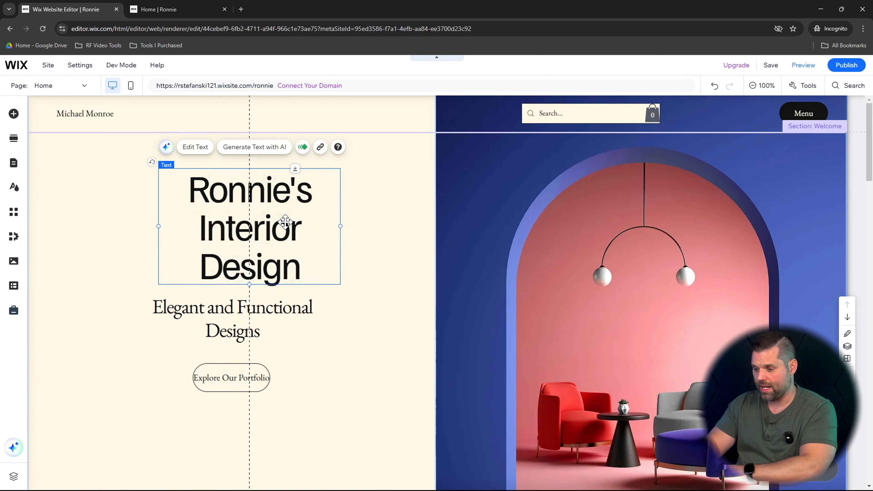
{"action": "left_click_drag", "start_coordinate": [288, 221], "coordinate": [264, 222]}
{"action": "left_click", "coordinate": [399, 217]}
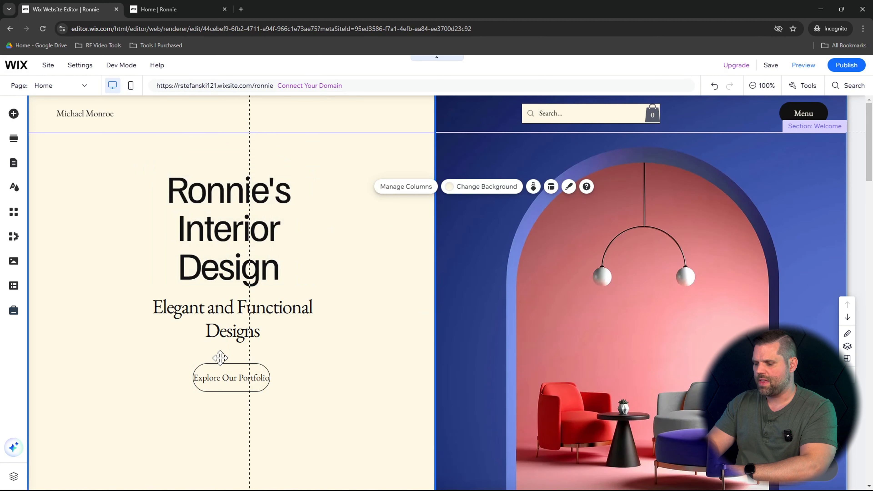
- Change the portfolio button's text to "Explore More"
{"action": "double_click", "coordinate": [228, 374]}
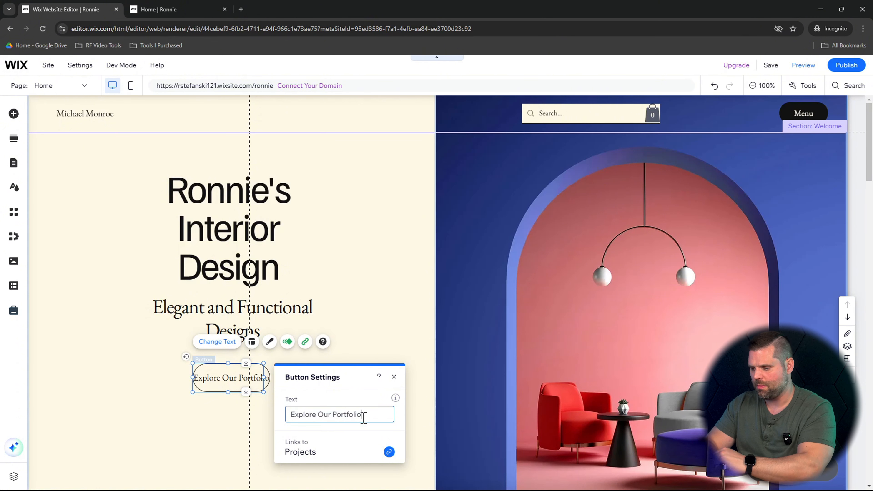
{"action": "left_click_drag", "start_coordinate": [364, 417], "coordinate": [319, 415]}
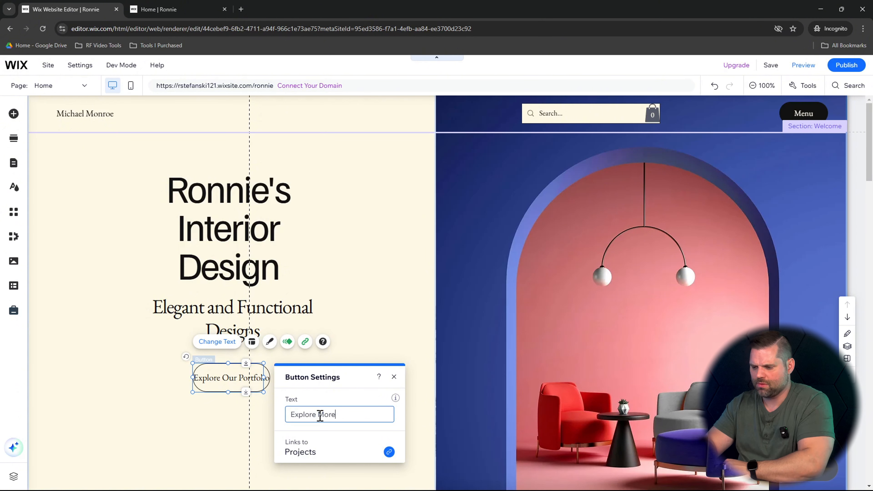
{"action": "left_click", "coordinate": [84, 353]}
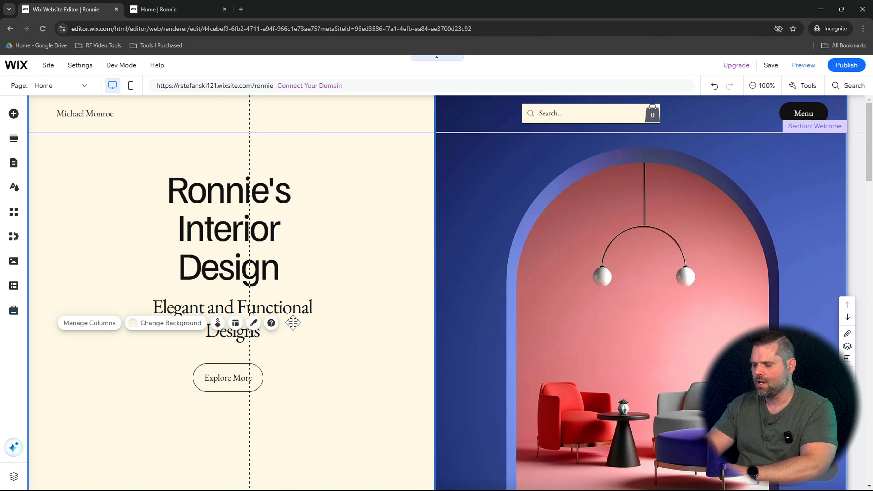
- Open the video background choices for the welcome section's arch-image column and search the Wix media for "inside a home"
{"action": "left_click", "coordinate": [423, 226]}
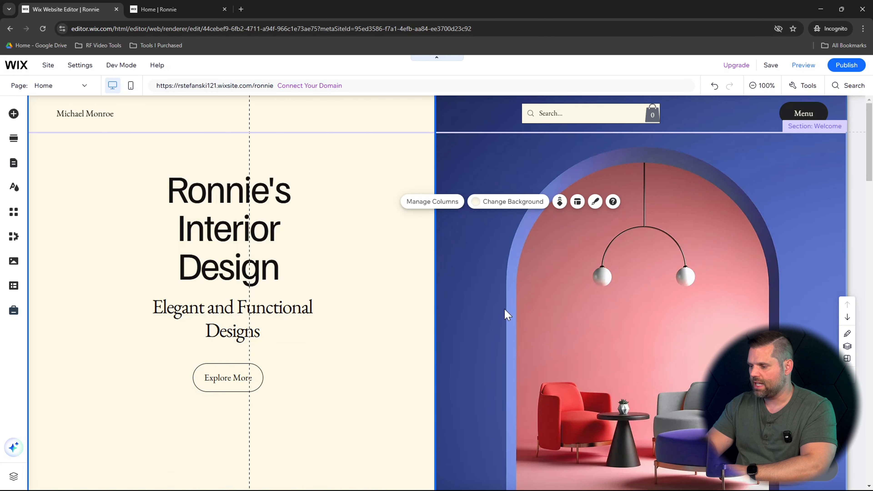
{"action": "left_click", "coordinate": [505, 314]}
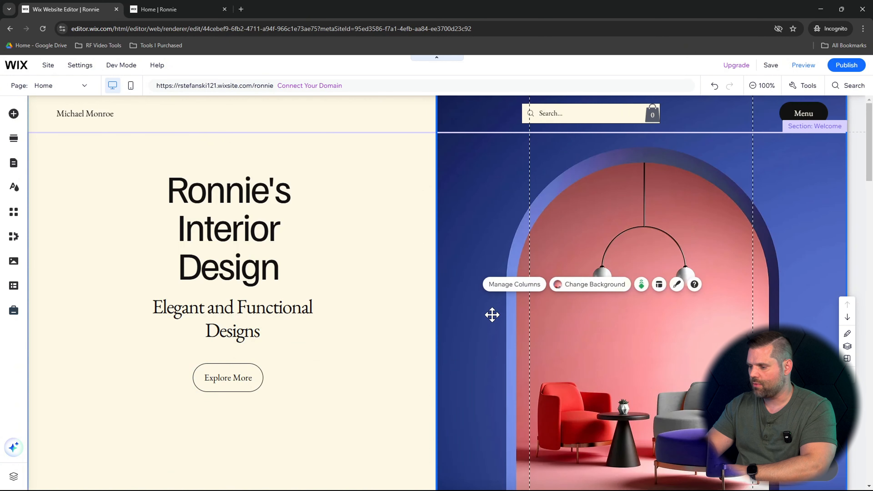
{"action": "left_click", "coordinate": [595, 286]}
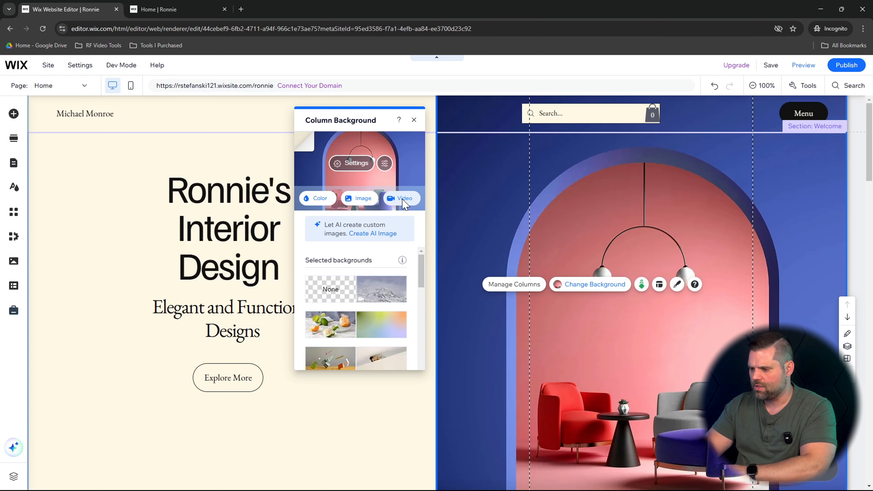
{"action": "left_click", "coordinate": [405, 203]}
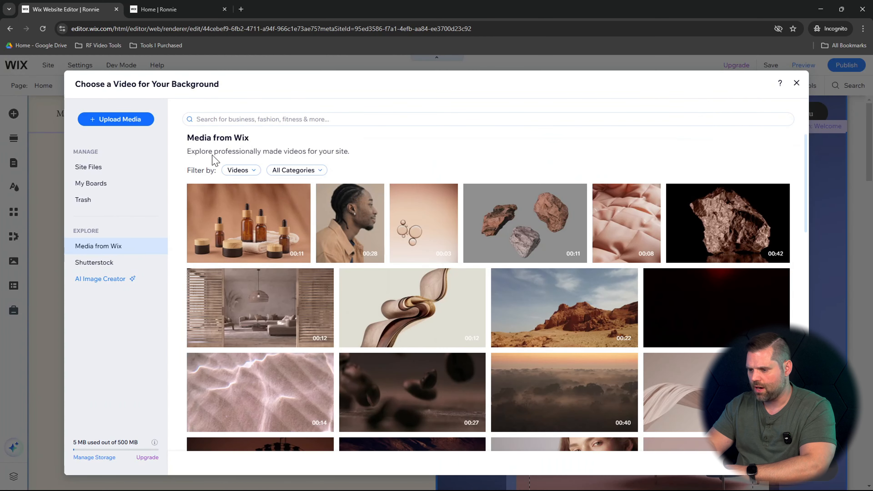
{"action": "left_click", "coordinate": [254, 116]}
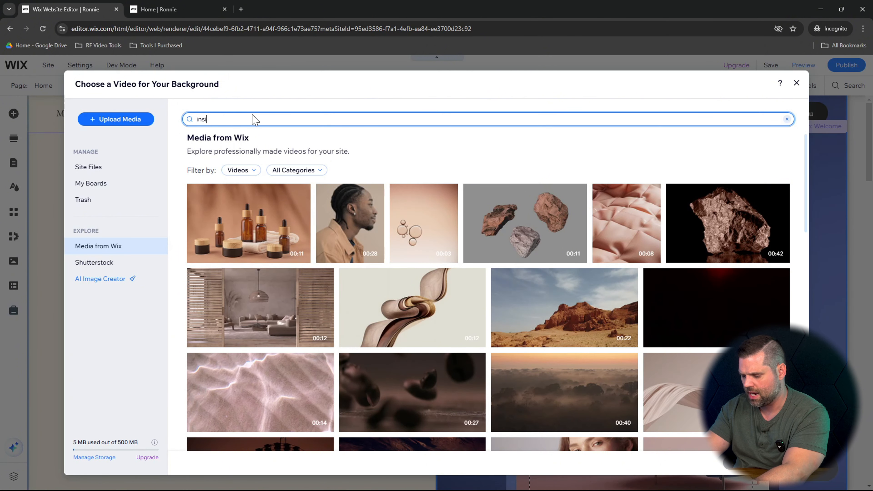
{"action": "type", "text": "inside a home"}
{"action": "key", "text": "Return"}
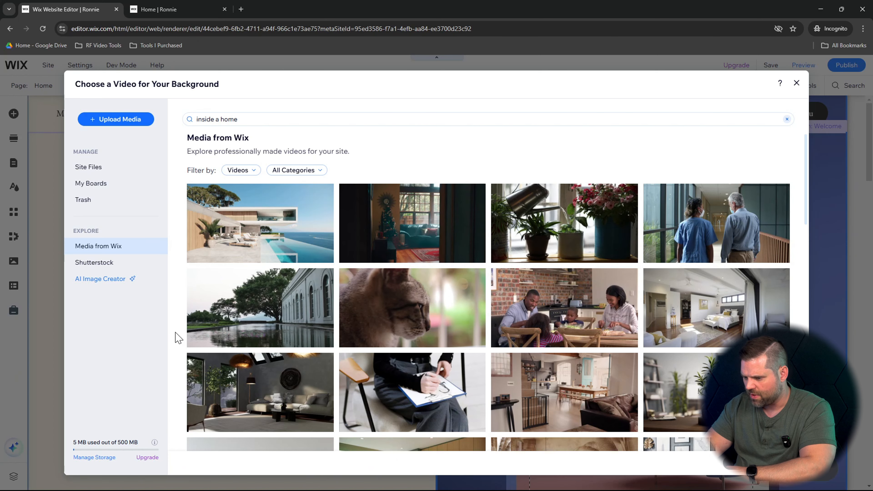
- Set the kitchen and dining room video with the staircase railing as the welcome column's background
{"action": "left_click", "coordinate": [556, 381]}
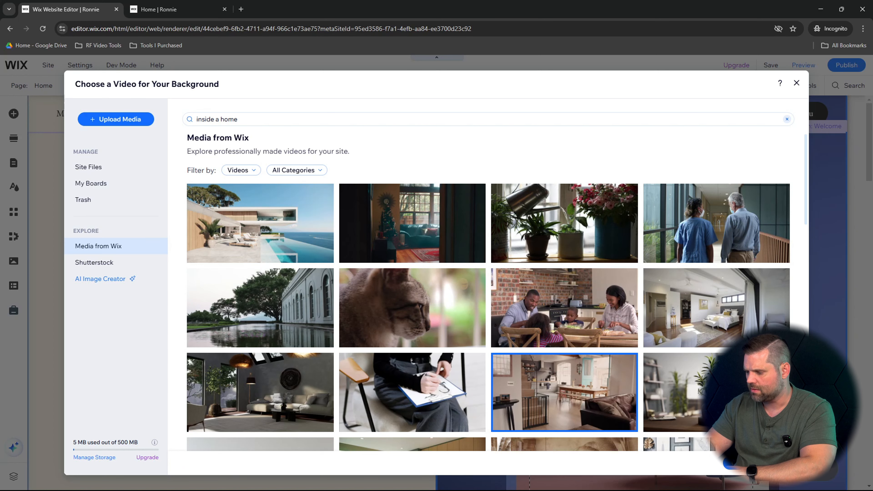
{"action": "left_click", "coordinate": [759, 463]}
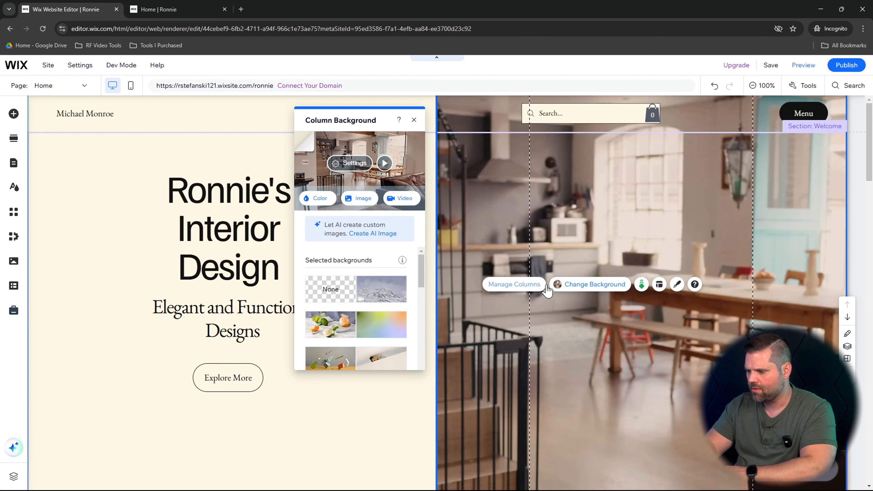
{"action": "left_click", "coordinate": [71, 276]}
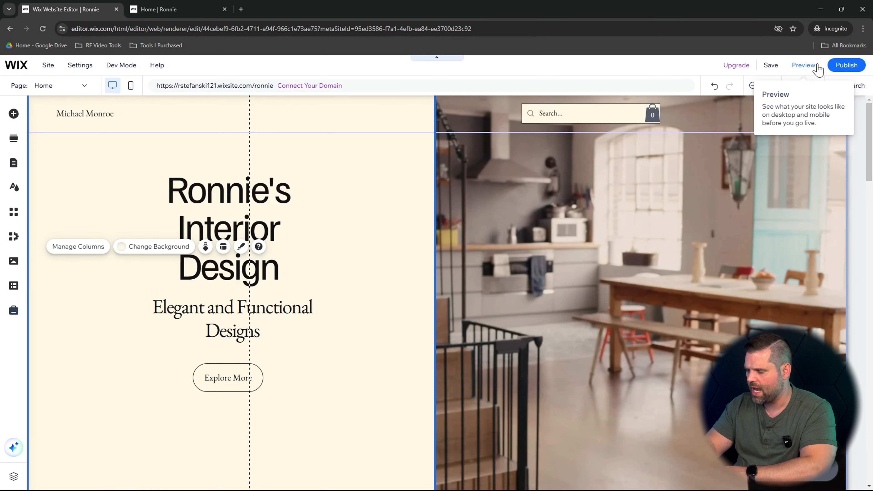
- Publish the updated site, check the welcome video and About Us section on the live site, and return to the editor
{"action": "mouse_move", "coordinate": [846, 73]}
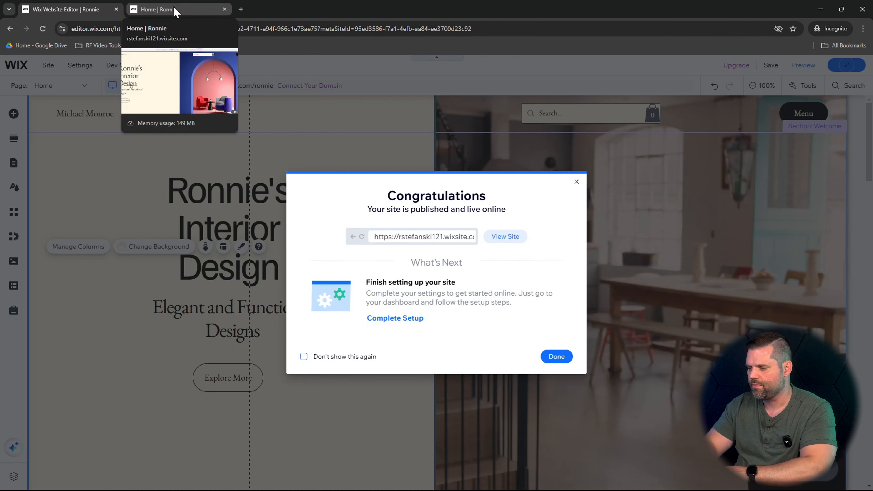
{"action": "left_click", "coordinate": [566, 357]}
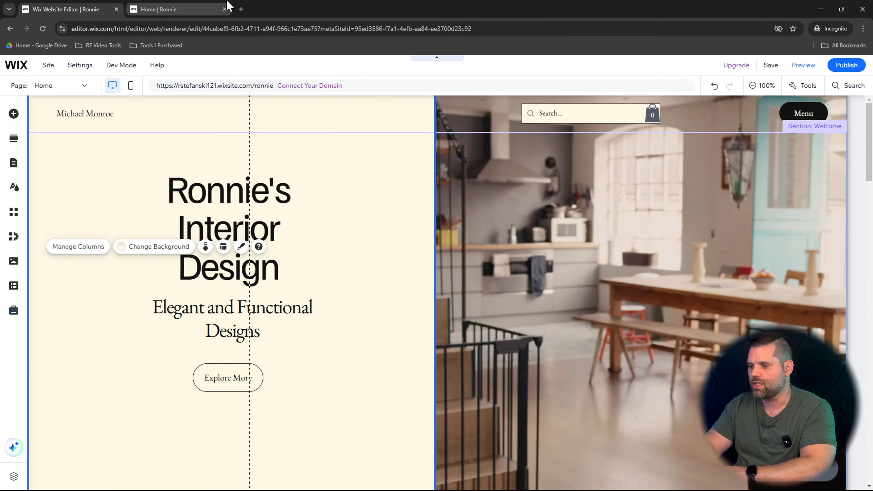
{"action": "left_click", "coordinate": [194, 8]}
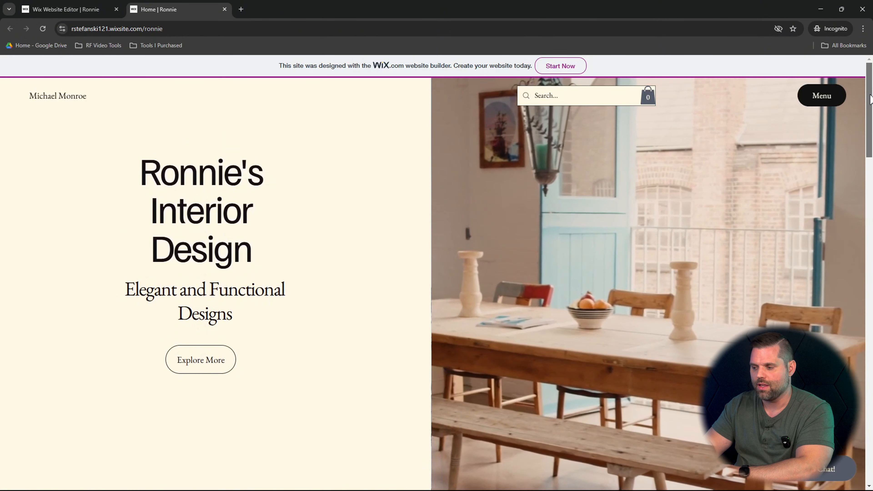
{"action": "left_click_drag", "start_coordinate": [871, 107], "coordinate": [872, 183]}
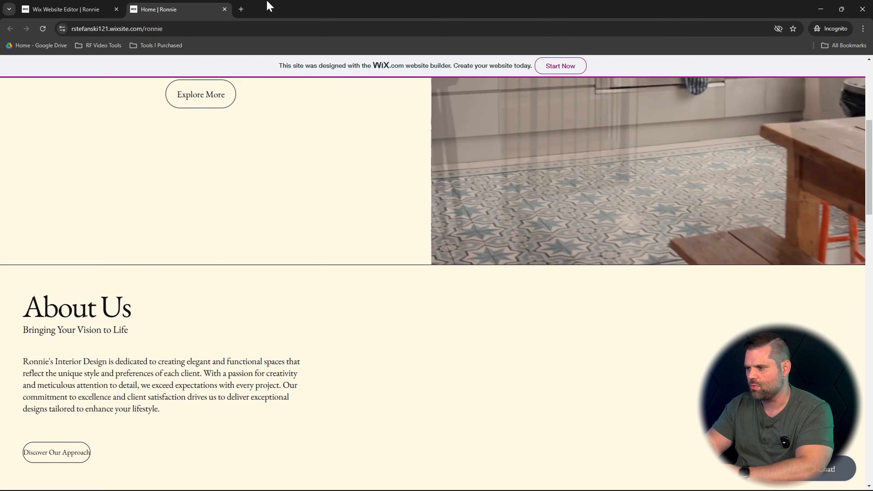
{"action": "left_click", "coordinate": [36, 9]}
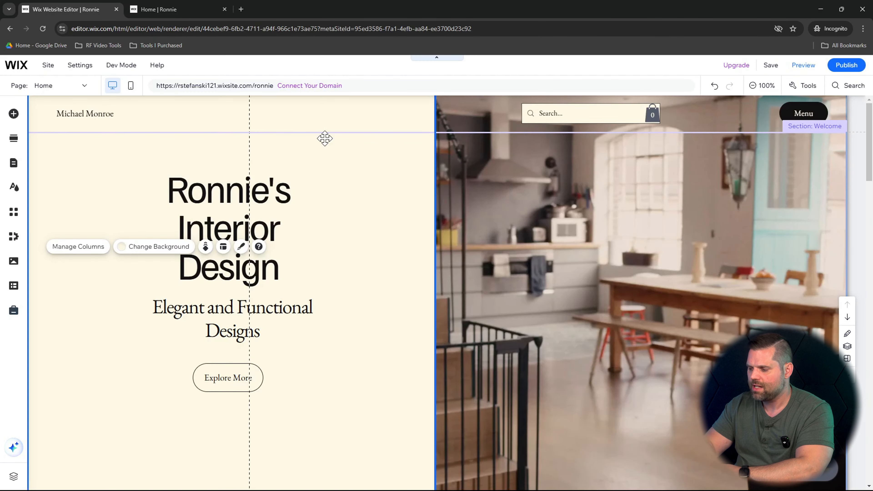
{"action": "scroll", "coordinate": [584, 276], "scroll_direction": "down", "scroll_amount": 10}
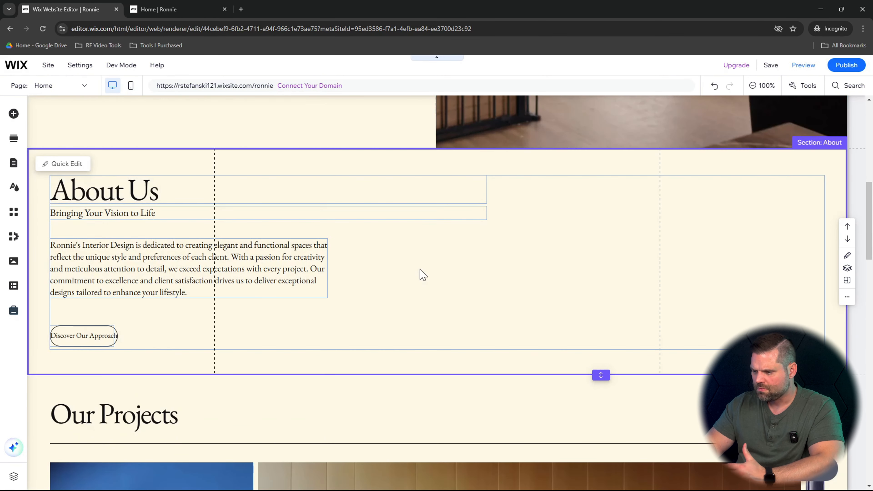
{"action": "left_click", "coordinate": [416, 275]}
{"action": "left_click", "coordinate": [91, 197]}
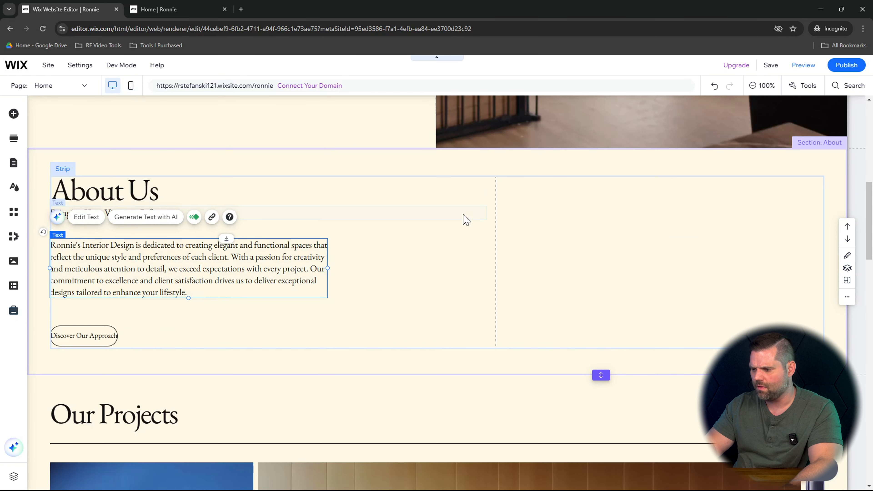
{"action": "left_click", "coordinate": [579, 216]}
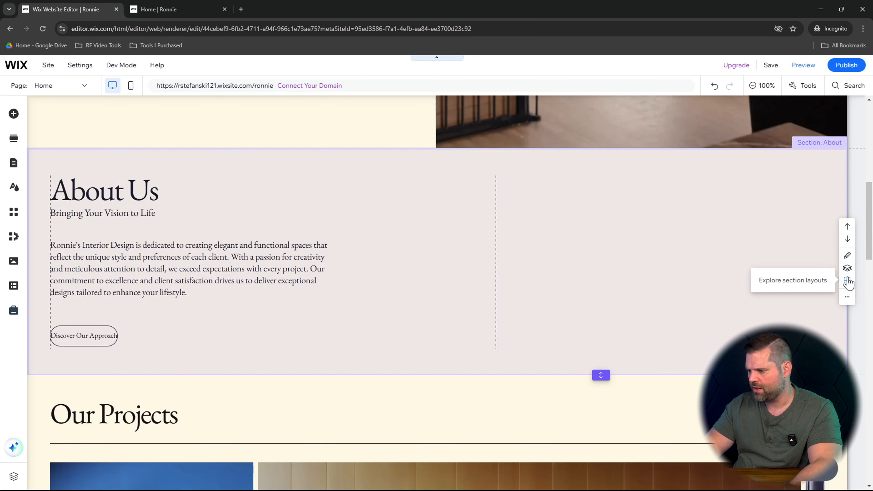
{"action": "left_click", "coordinate": [847, 282]}
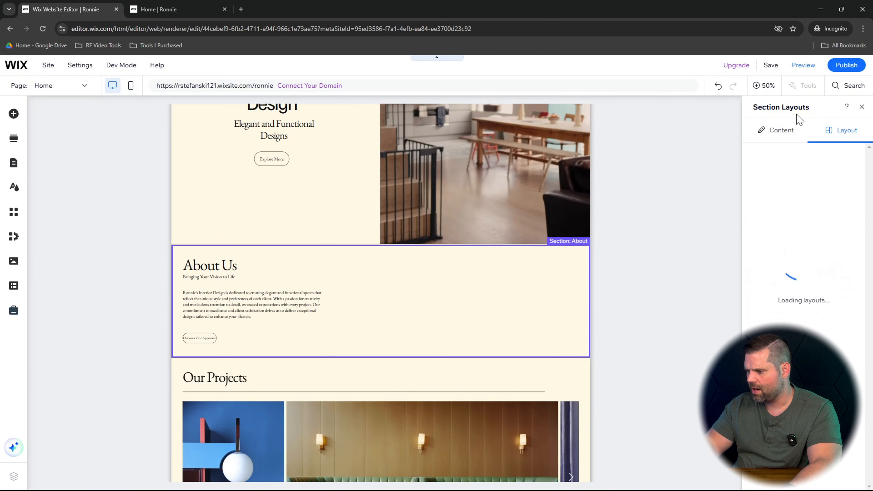
{"action": "left_click", "coordinate": [779, 137]}
{"action": "left_click", "coordinate": [665, 295]}
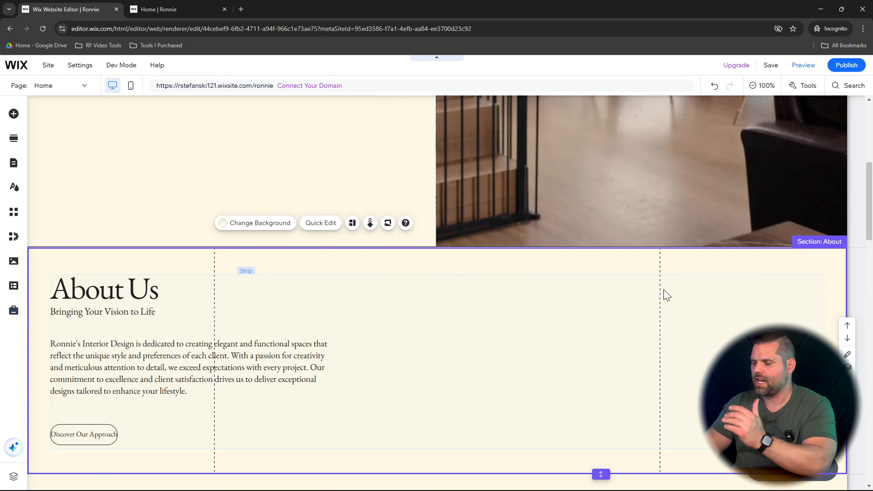
- Add the teal dining room picture from the site images to the empty right half of the About section
{"action": "left_click", "coordinate": [209, 375]}
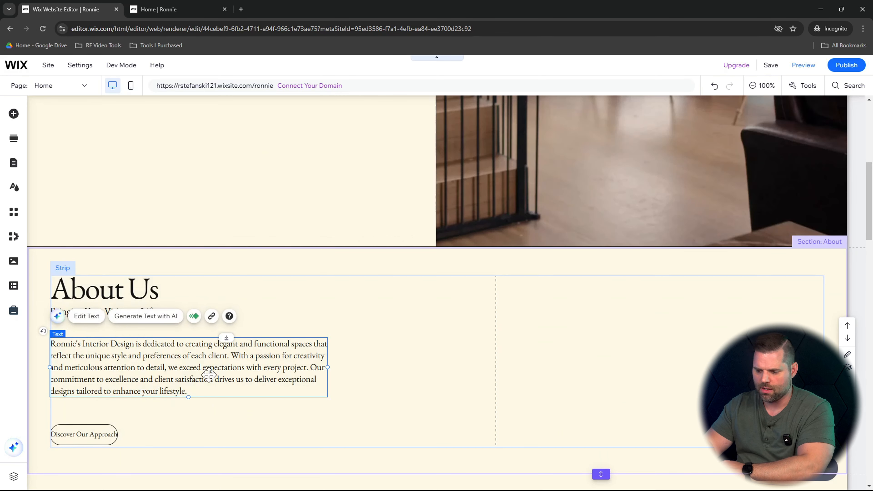
{"action": "left_click", "coordinate": [643, 335]}
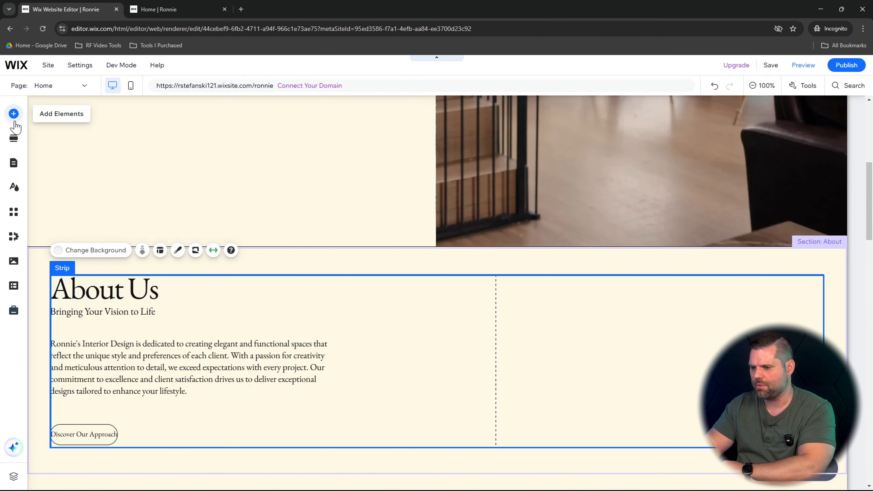
{"action": "left_click", "coordinate": [14, 114]}
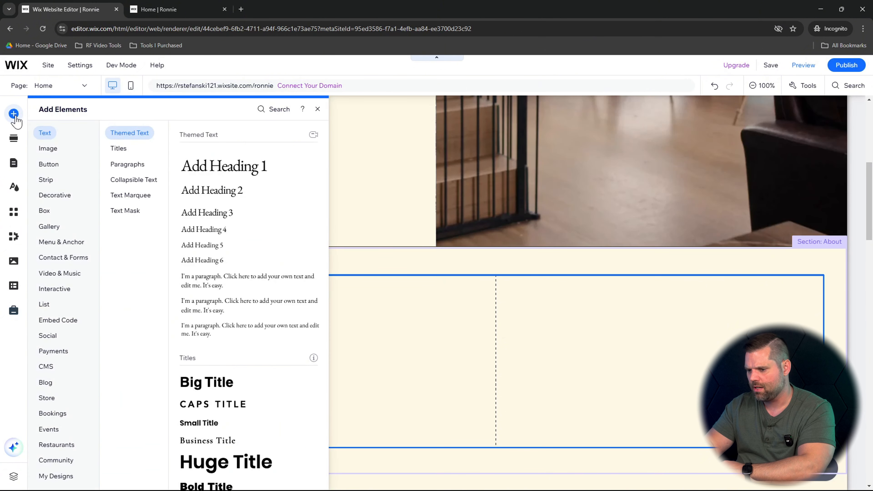
{"action": "left_click", "coordinate": [50, 151]}
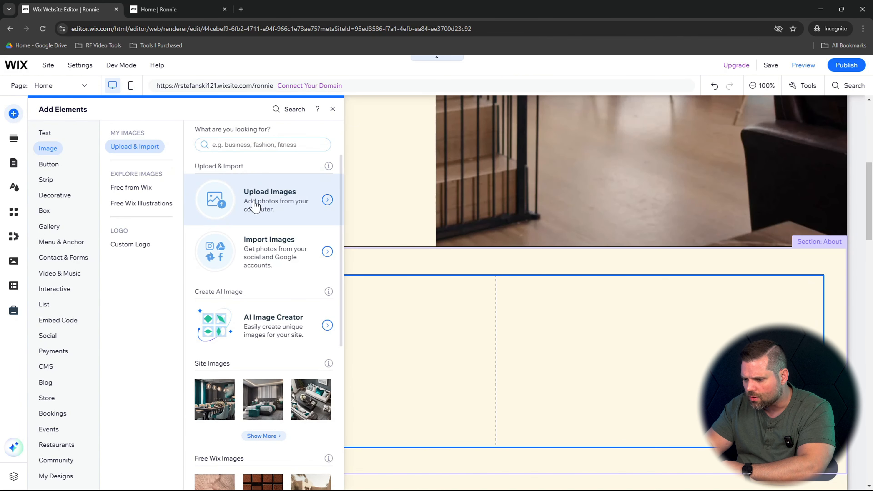
{"action": "mouse_move", "coordinate": [219, 403]}
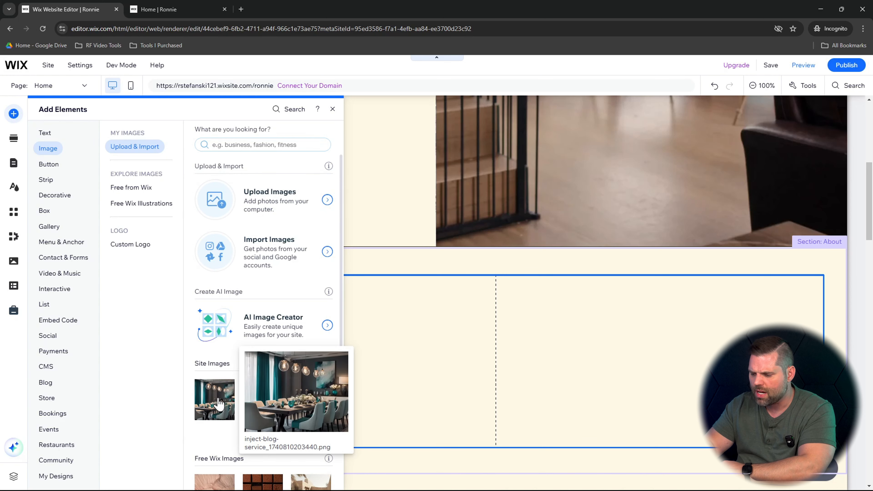
{"action": "left_click_drag", "start_coordinate": [219, 403], "coordinate": [611, 354]}
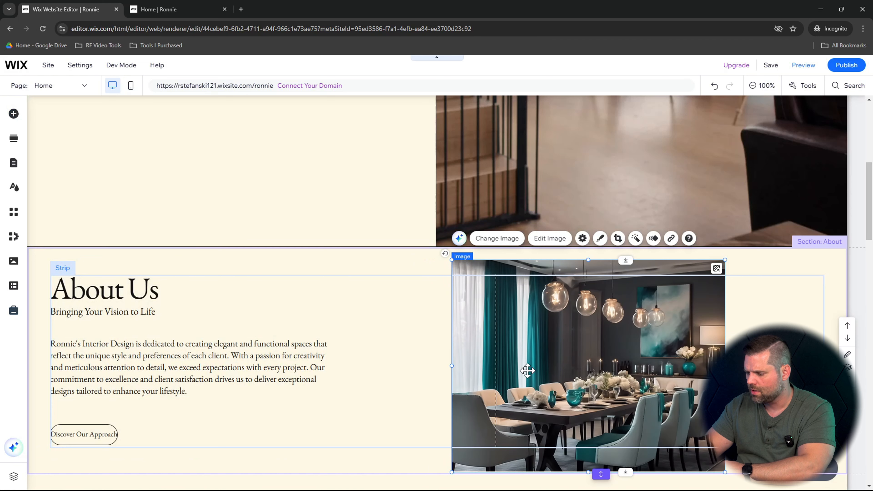
- Shrink the dining room image and position it inside the About section's right column, level with the text
{"action": "left_click_drag", "start_coordinate": [547, 347], "coordinate": [601, 353]}
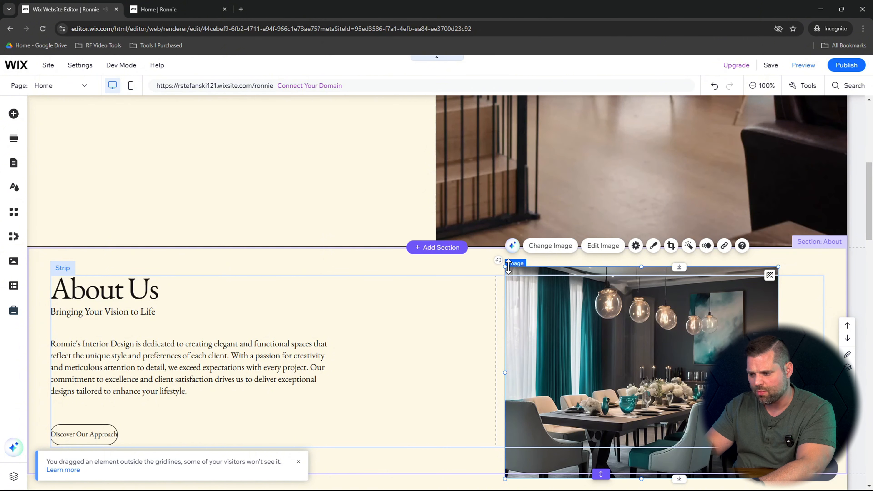
{"action": "left_click_drag", "start_coordinate": [505, 267], "coordinate": [580, 333]}
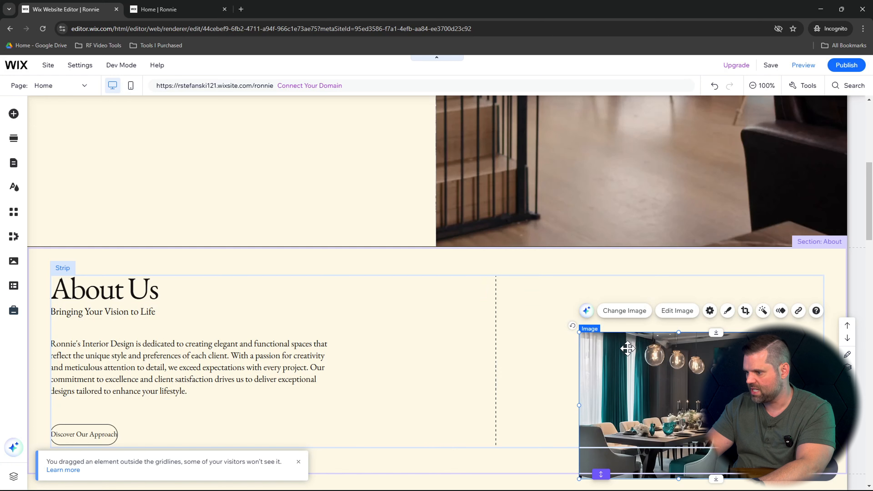
{"action": "mouse_move", "coordinate": [666, 379]}
{"action": "left_mouse_down"}
{"action": "mouse_move", "coordinate": [618, 333]}
{"action": "mouse_move", "coordinate": [628, 340]}
{"action": "left_mouse_up"}
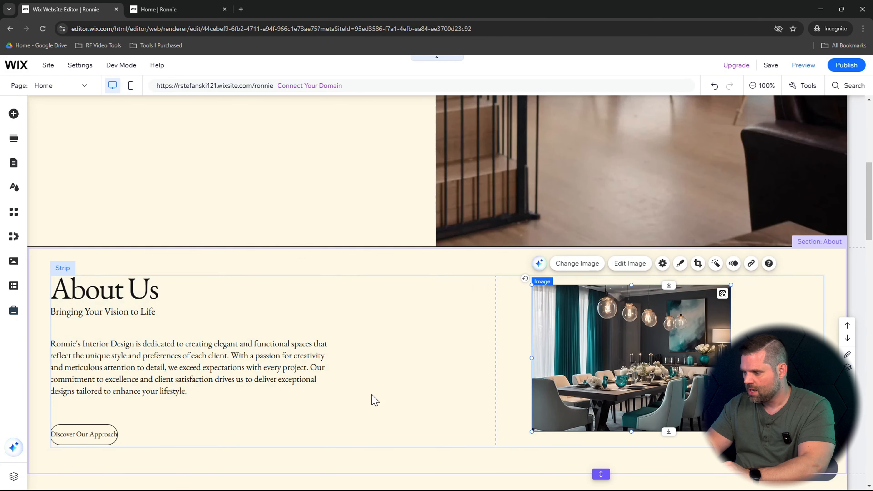
- Move the About section above the welcome section and back to its original place
{"action": "left_click", "coordinate": [773, 330]}
{"action": "left_click", "coordinate": [842, 323]}
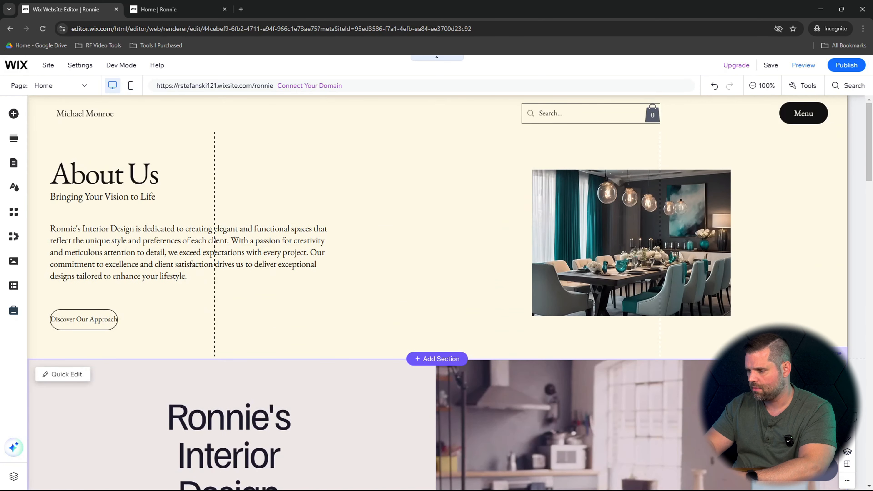
{"action": "left_click", "coordinate": [848, 410]}
- Review the remaining home page sections: Our Projects, Services and Our Commitment
{"action": "scroll", "coordinate": [432, 278], "scroll_direction": "down", "scroll_amount": 10}
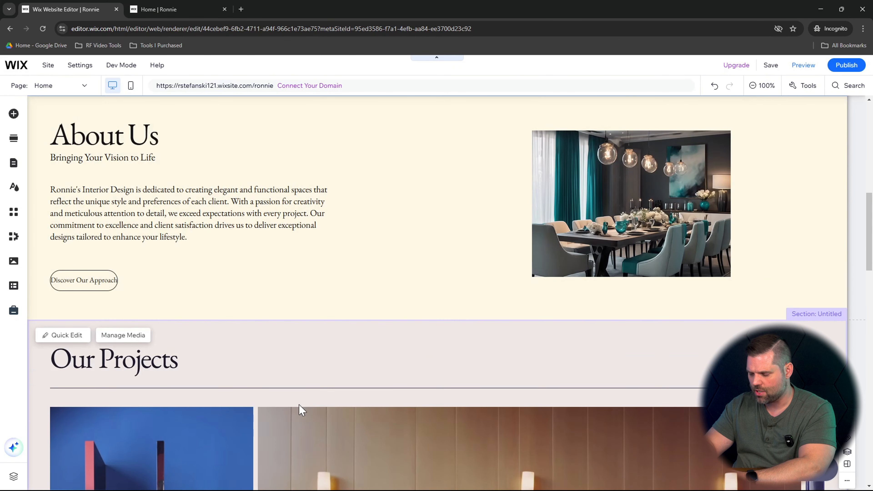
{"action": "scroll", "coordinate": [313, 375], "scroll_direction": "down", "scroll_amount": 5}
{"action": "scroll", "coordinate": [313, 375], "scroll_direction": "down", "scroll_amount": 1}
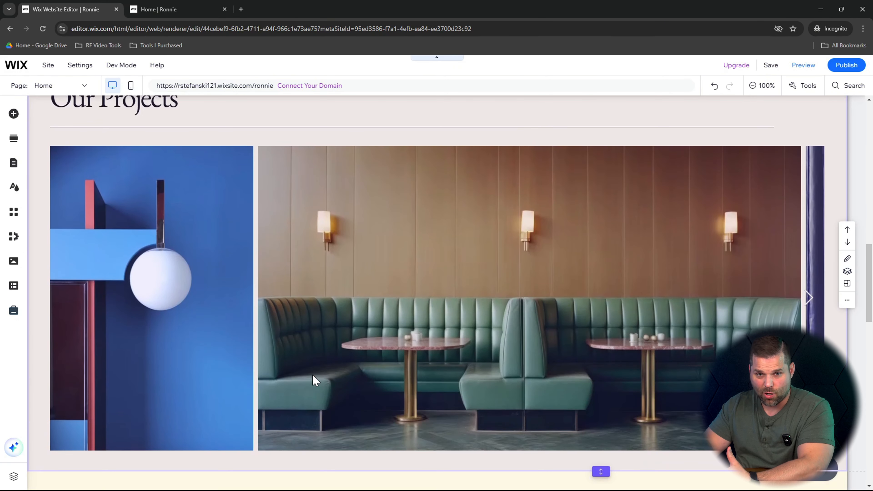
{"action": "scroll", "coordinate": [312, 375], "scroll_direction": "down", "scroll_amount": 1}
{"action": "scroll", "coordinate": [314, 380], "scroll_direction": "down", "scroll_amount": 10}
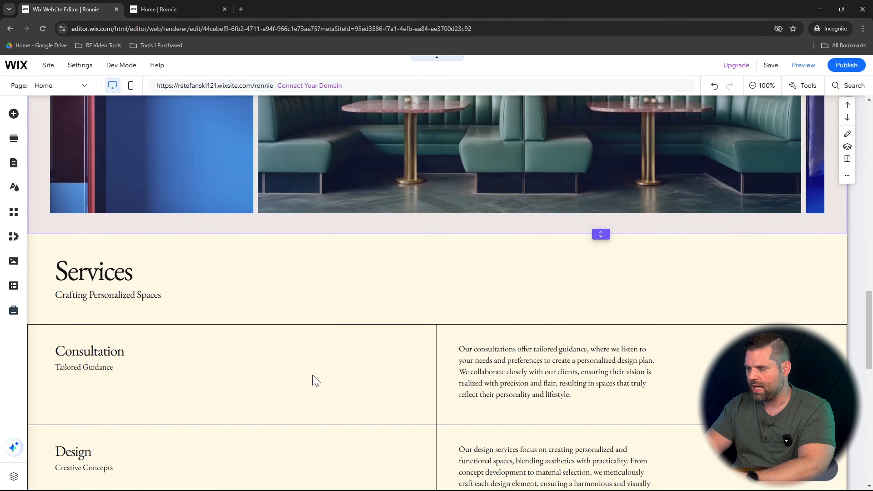
{"action": "scroll", "coordinate": [314, 380], "scroll_direction": "down", "scroll_amount": 3}
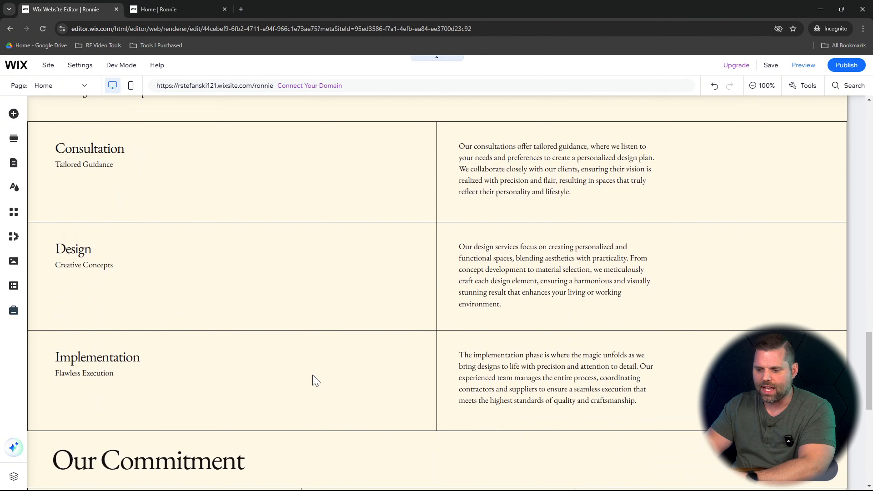
{"action": "scroll", "coordinate": [415, 306], "scroll_direction": "down", "scroll_amount": 2}
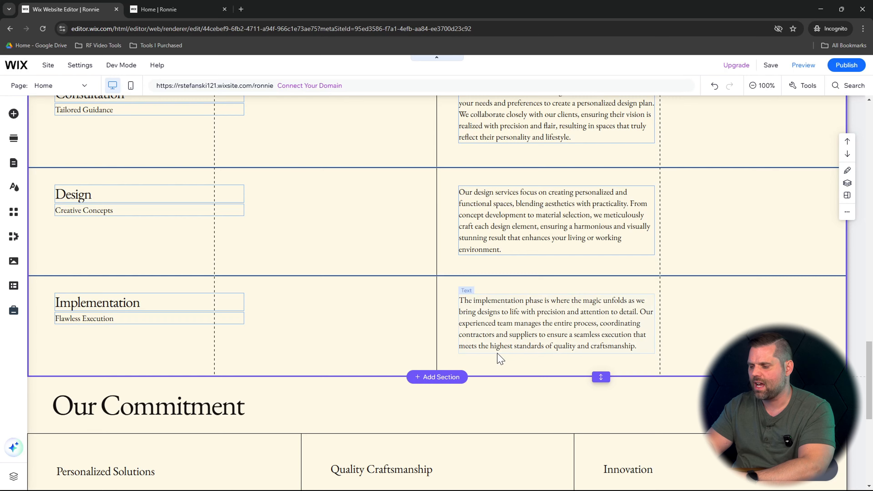
{"action": "scroll", "coordinate": [499, 354], "scroll_direction": "down", "scroll_amount": 7}
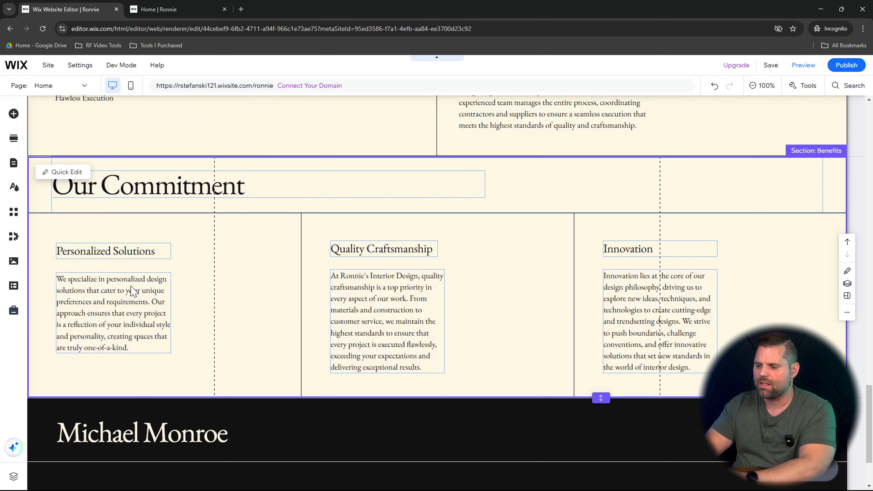
- Delete the floating chat button at the foot of the home page
{"action": "scroll", "coordinate": [437, 318], "scroll_direction": "down", "scroll_amount": 3}
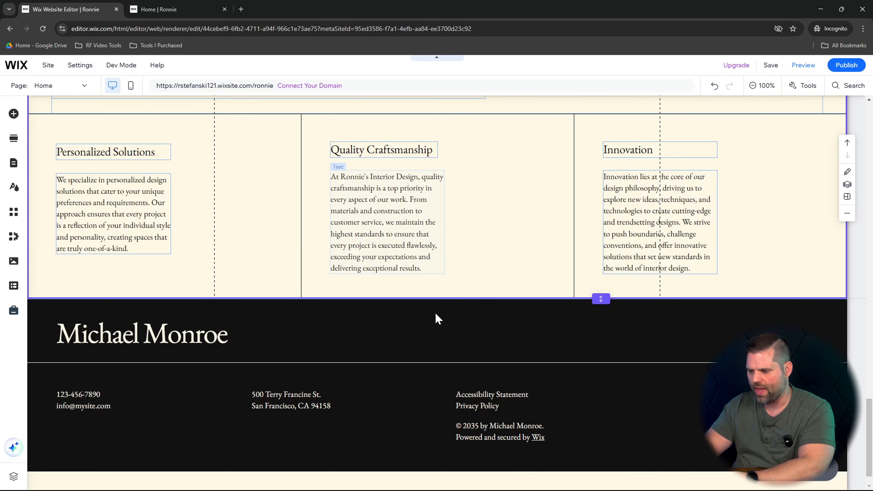
{"action": "scroll", "coordinate": [437, 318], "scroll_direction": "up", "scroll_amount": 8}
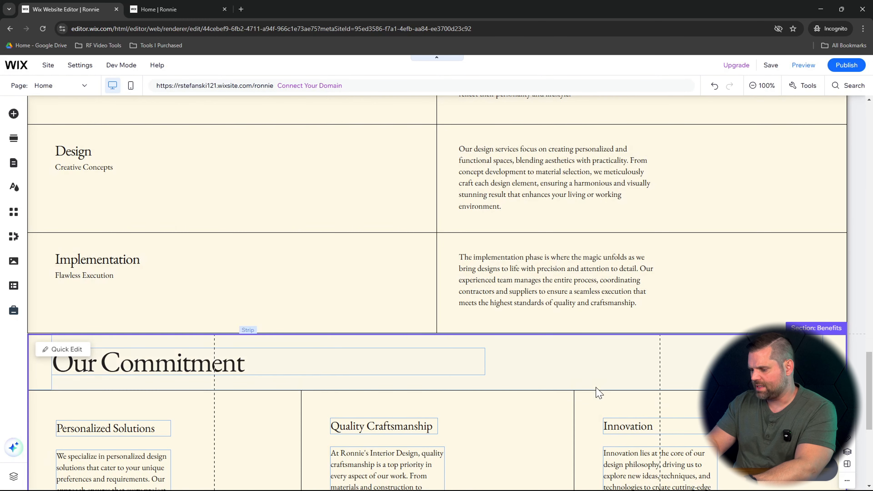
{"action": "scroll", "coordinate": [596, 389], "scroll_direction": "down", "scroll_amount": 8}
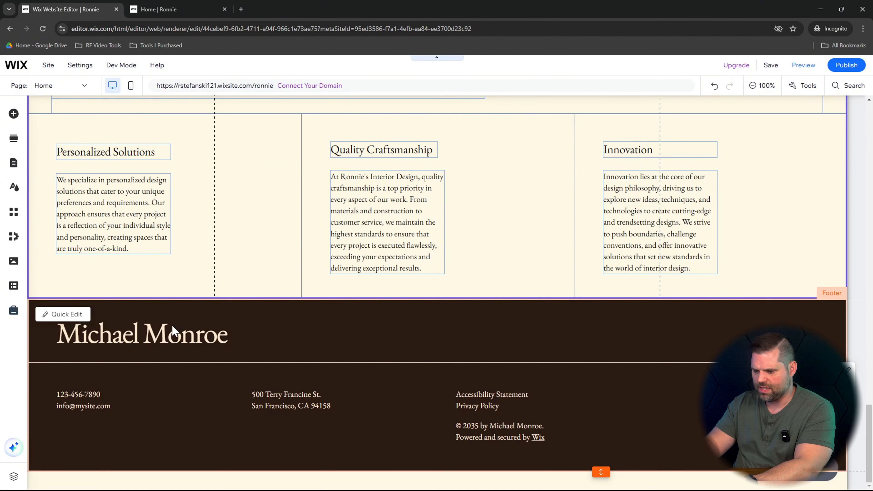
{"action": "right_click", "coordinate": [164, 339]}
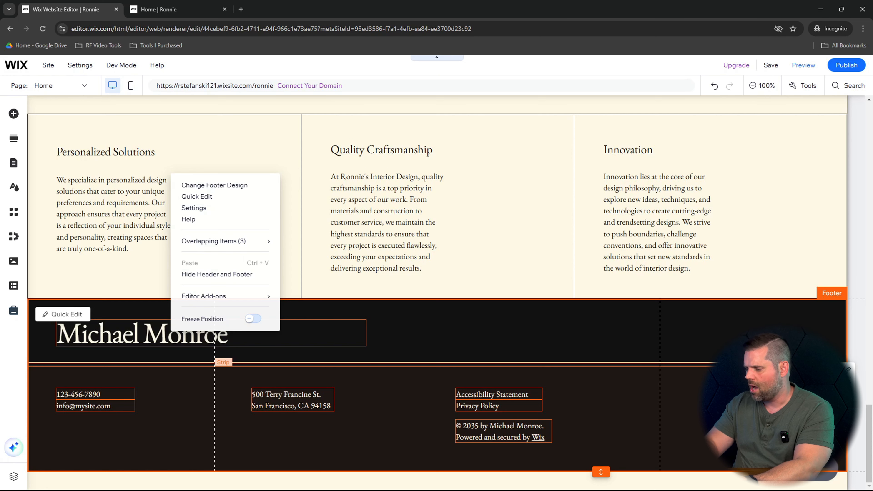
{"action": "left_click", "coordinate": [830, 478]}
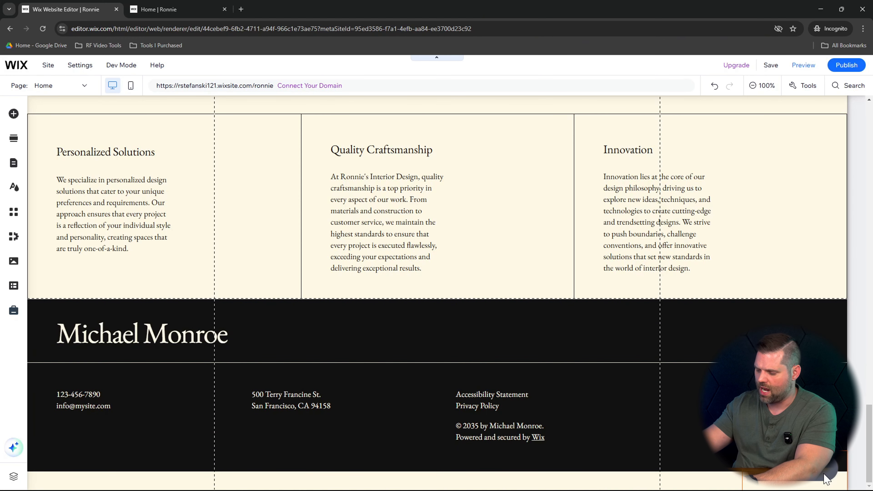
{"action": "key", "text": "Delete"}
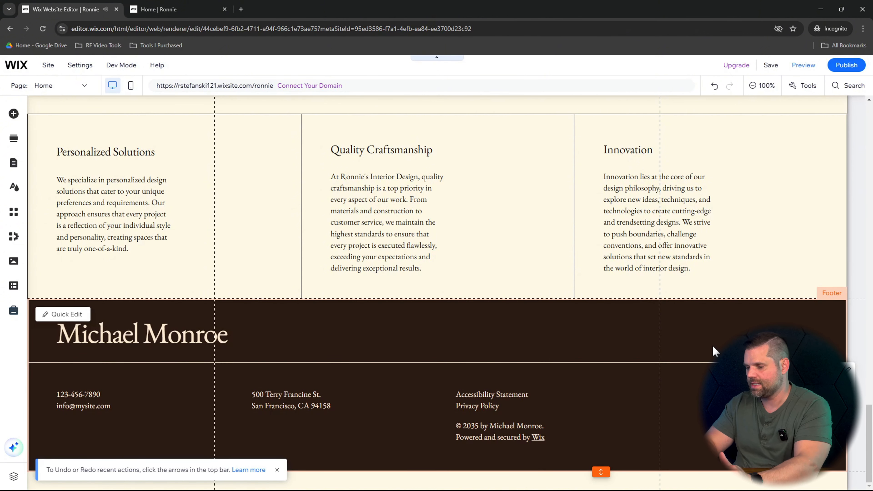
- Open the header's hamburger menu for editing and bring up the management of its page links
{"action": "scroll", "coordinate": [712, 345], "scroll_direction": "up", "scroll_amount": 15}
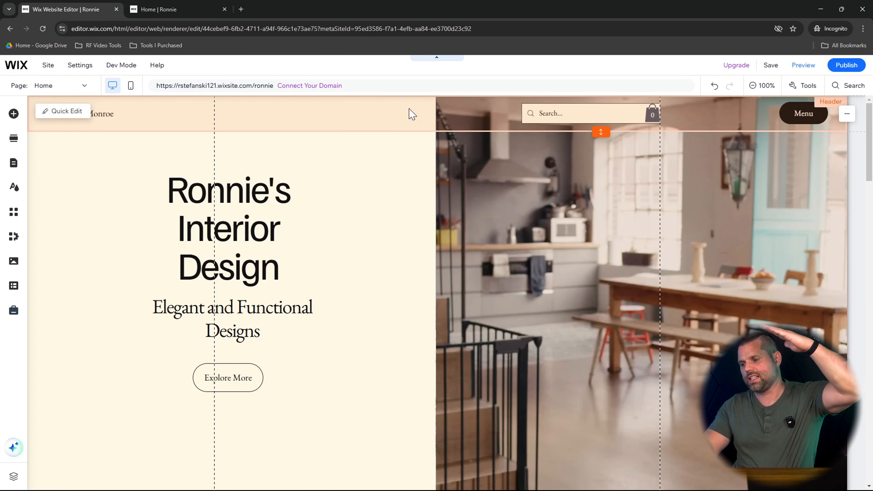
{"action": "scroll", "coordinate": [412, 114], "scroll_direction": "down", "scroll_amount": 15}
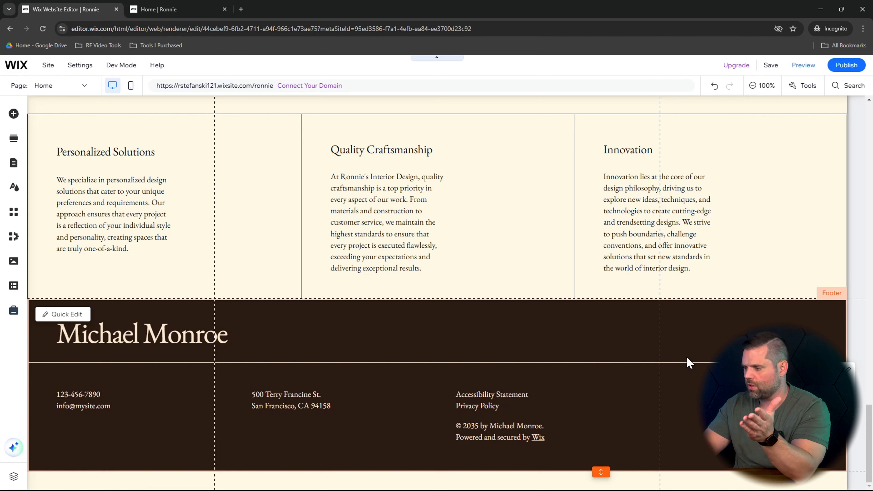
{"action": "scroll", "coordinate": [688, 363], "scroll_direction": "up", "scroll_amount": 20}
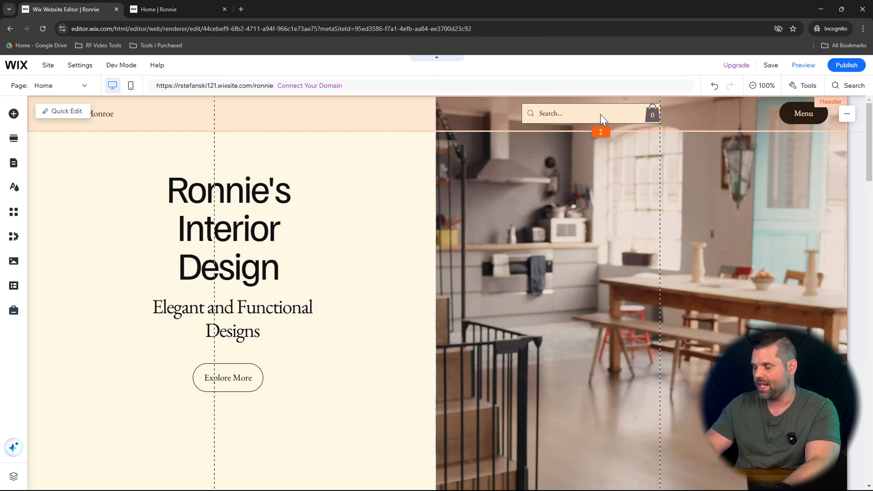
{"action": "left_click", "coordinate": [799, 119]}
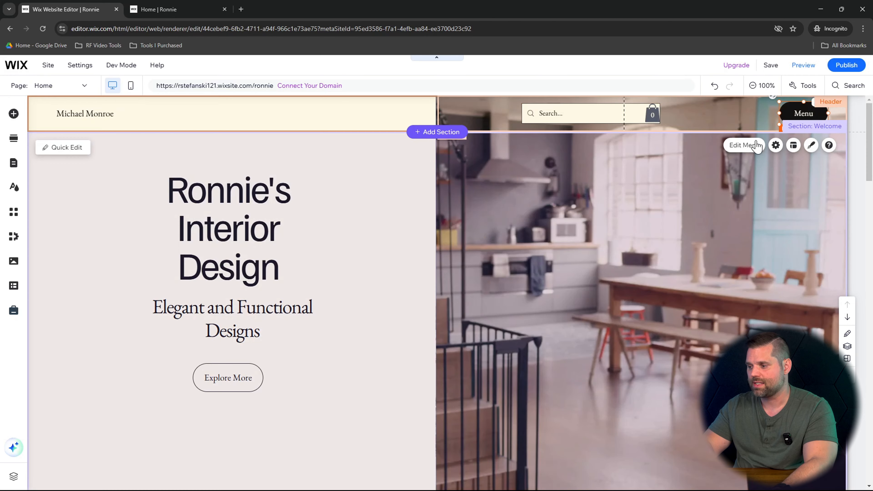
{"action": "left_click", "coordinate": [745, 145]}
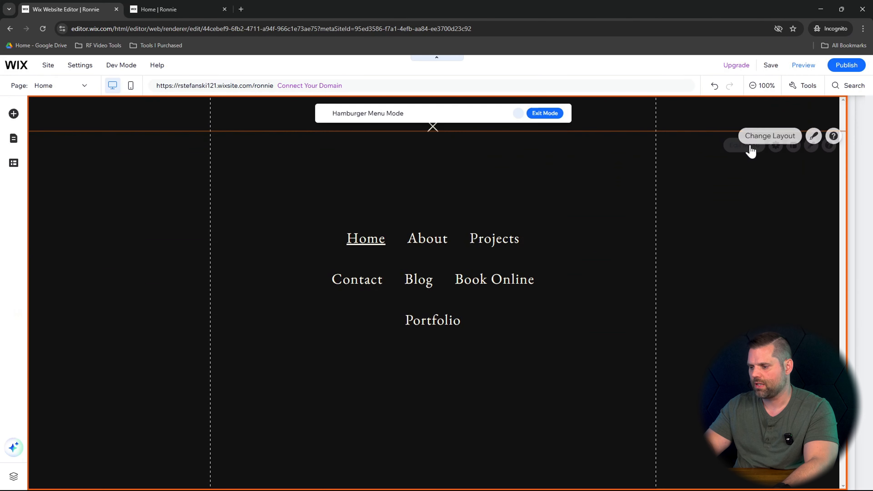
{"action": "left_click", "coordinate": [457, 276]}
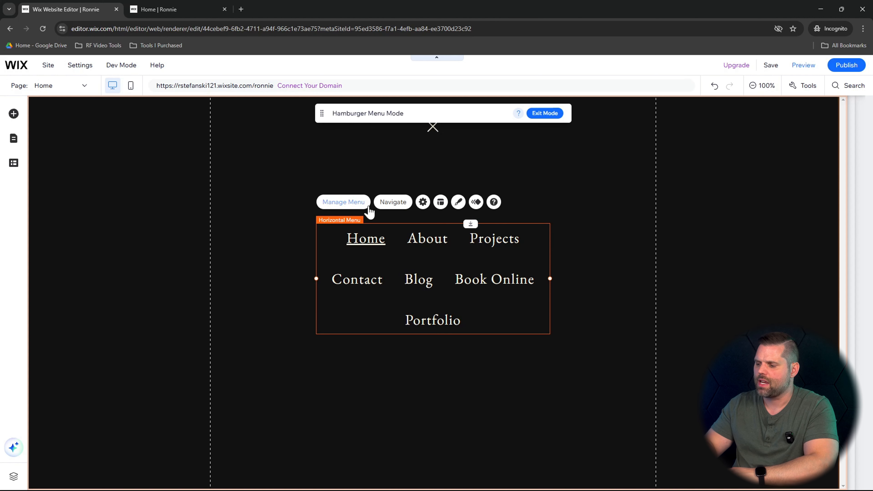
{"action": "left_click", "coordinate": [355, 204]}
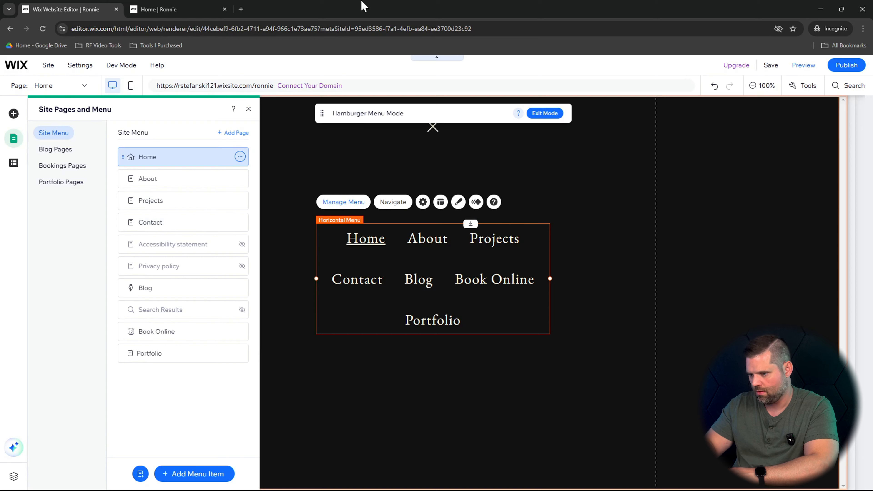
- Switch to the published site and look through its Projects page via the site menu
{"action": "left_click", "coordinate": [160, 9]}
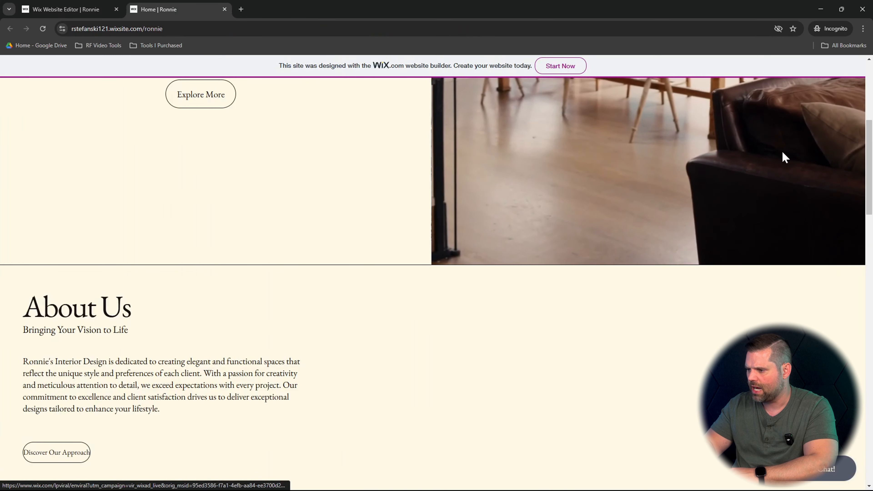
{"action": "scroll", "coordinate": [782, 152], "scroll_direction": "up", "scroll_amount": 5}
{"action": "left_click", "coordinate": [823, 100]}
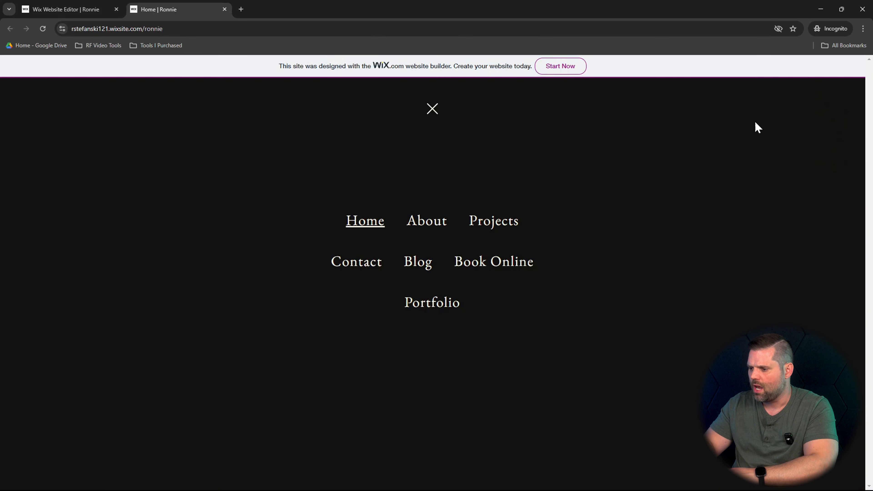
{"action": "left_click", "coordinate": [473, 229]}
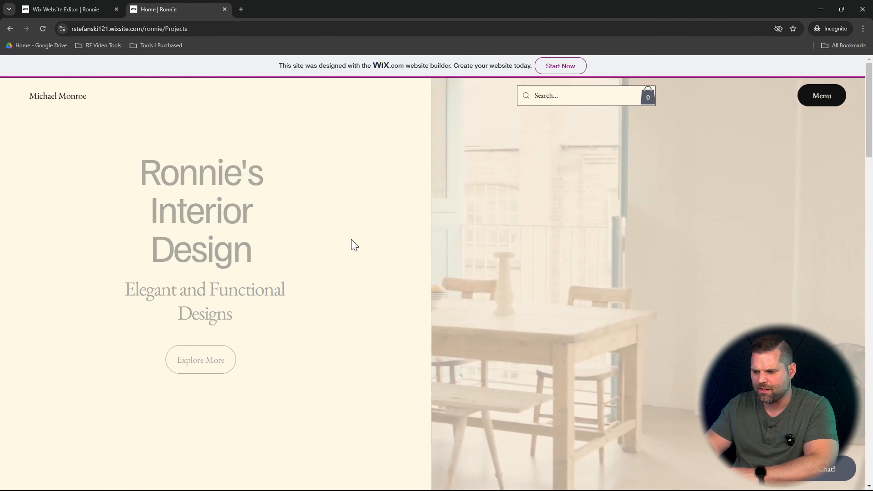
{"action": "scroll", "coordinate": [352, 241], "scroll_direction": "down", "scroll_amount": 10}
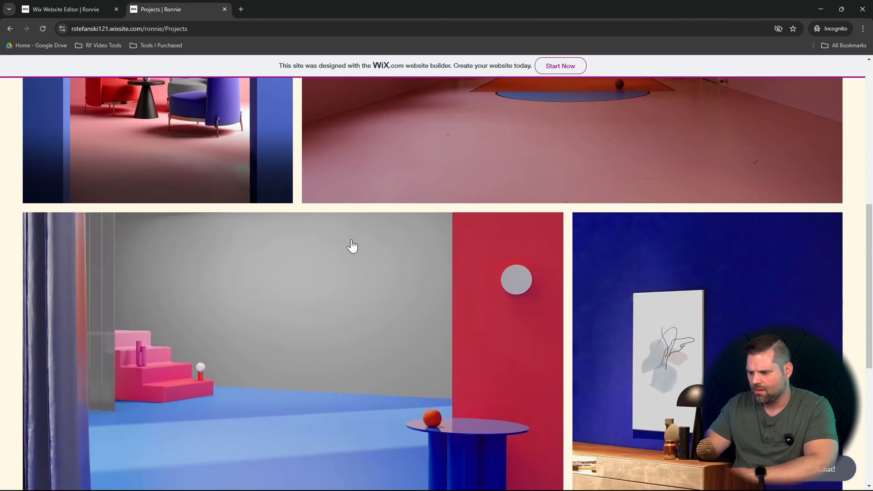
{"action": "scroll", "coordinate": [352, 246], "scroll_direction": "down", "scroll_amount": 2}
{"action": "scroll", "coordinate": [352, 246], "scroll_direction": "up", "scroll_amount": 15}
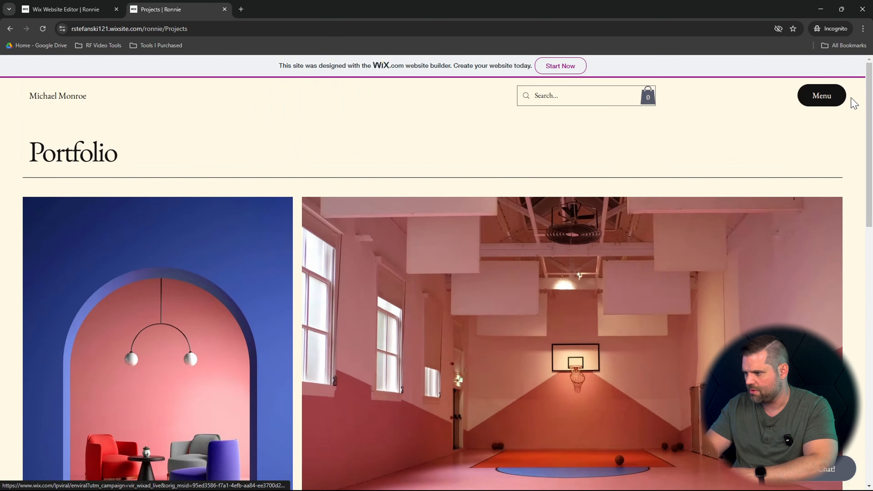
- Open the Portfolio page of the published site and look through its content
{"action": "left_click", "coordinate": [835, 103]}
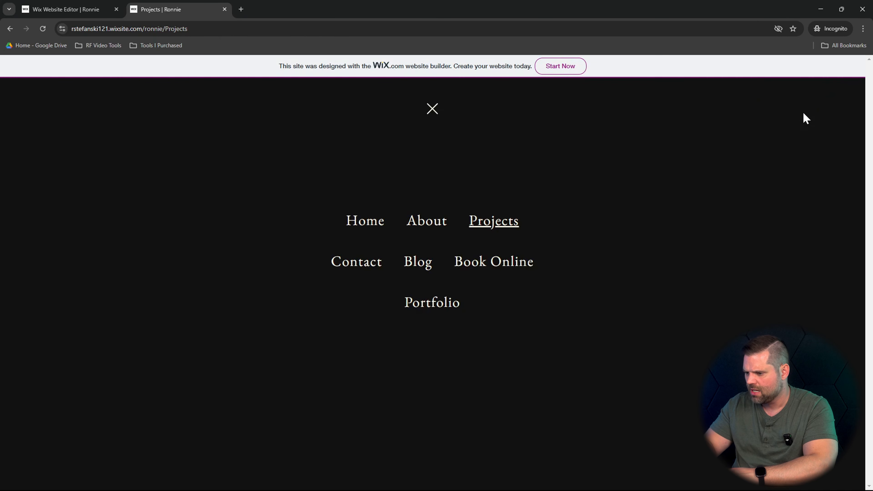
{"action": "left_click", "coordinate": [427, 304]}
{"action": "scroll", "coordinate": [563, 188], "scroll_direction": "down", "scroll_amount": 10}
{"action": "scroll", "coordinate": [563, 188], "scroll_direction": "up", "scroll_amount": 10}
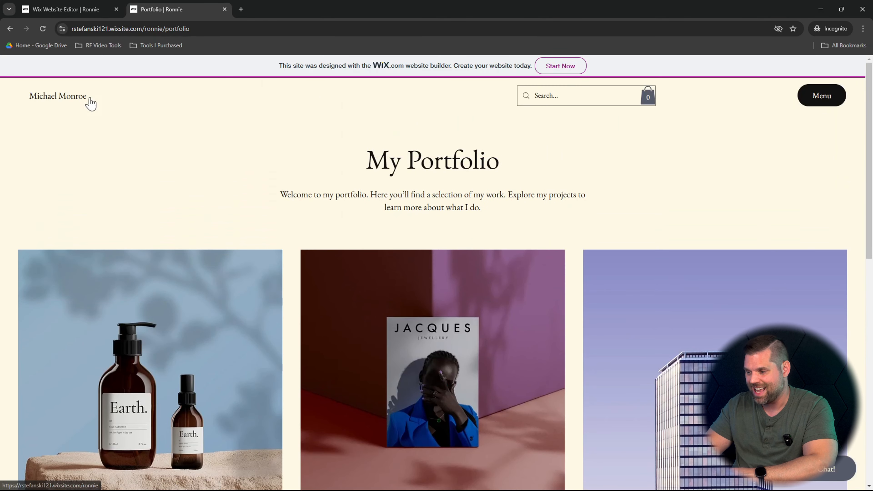
- Return to the published home page and examine its About Us, Our Projects, Services and Our Commitment sections
{"action": "left_click", "coordinate": [52, 104]}
{"action": "scroll", "coordinate": [502, 276], "scroll_direction": "down", "scroll_amount": 8}
{"action": "scroll", "coordinate": [502, 277], "scroll_direction": "down", "scroll_amount": 10}
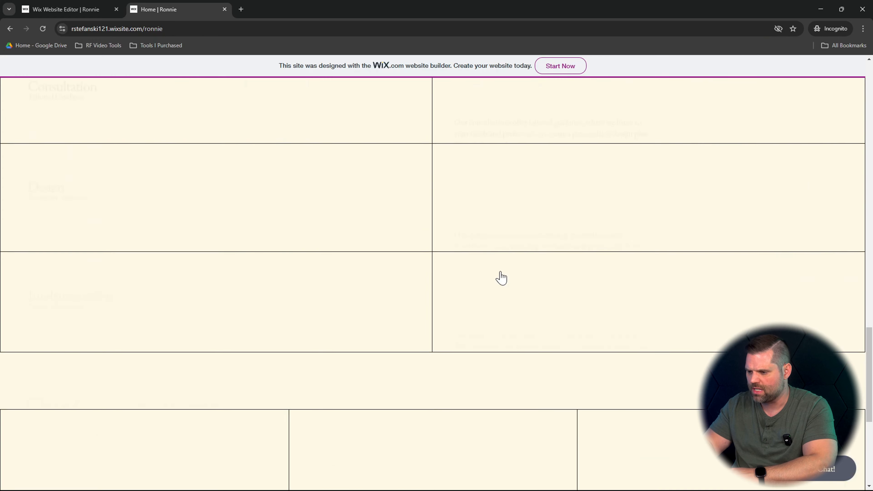
{"action": "scroll", "coordinate": [501, 278], "scroll_direction": "down", "scroll_amount": 8}
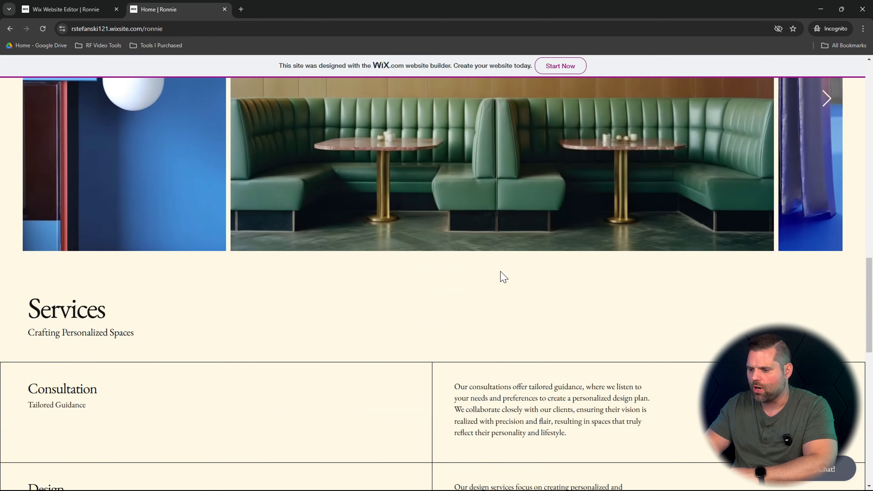
{"action": "scroll", "coordinate": [501, 277], "scroll_direction": "up", "scroll_amount": 11}
{"action": "scroll", "coordinate": [501, 278], "scroll_direction": "down", "scroll_amount": 10}
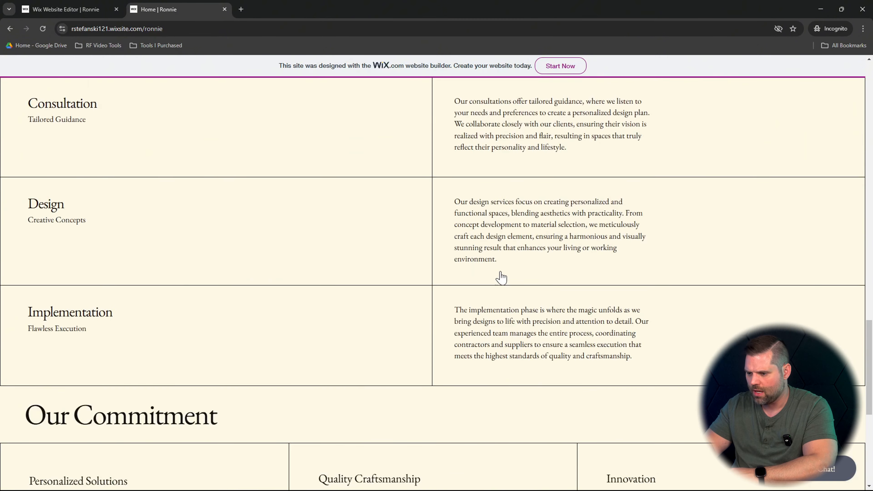
{"action": "scroll", "coordinate": [501, 277], "scroll_direction": "up", "scroll_amount": 10}
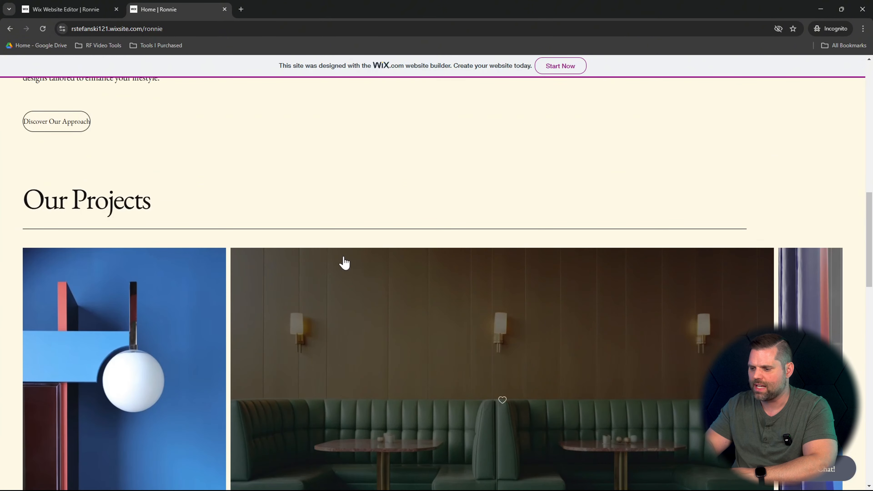
{"action": "scroll", "coordinate": [550, 271], "scroll_direction": "up", "scroll_amount": 8}
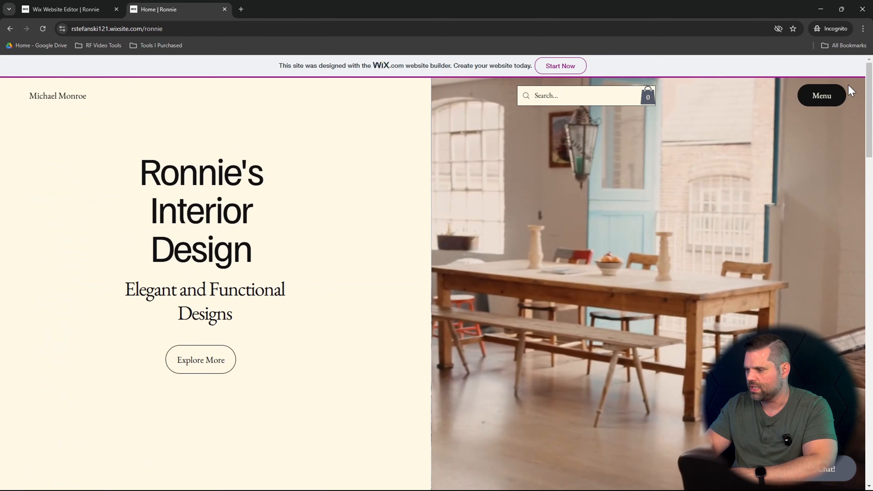
- Compare the published Projects page with the Portfolio page by opening one after the other
{"action": "left_click", "coordinate": [823, 101]}
{"action": "left_click", "coordinate": [493, 228]}
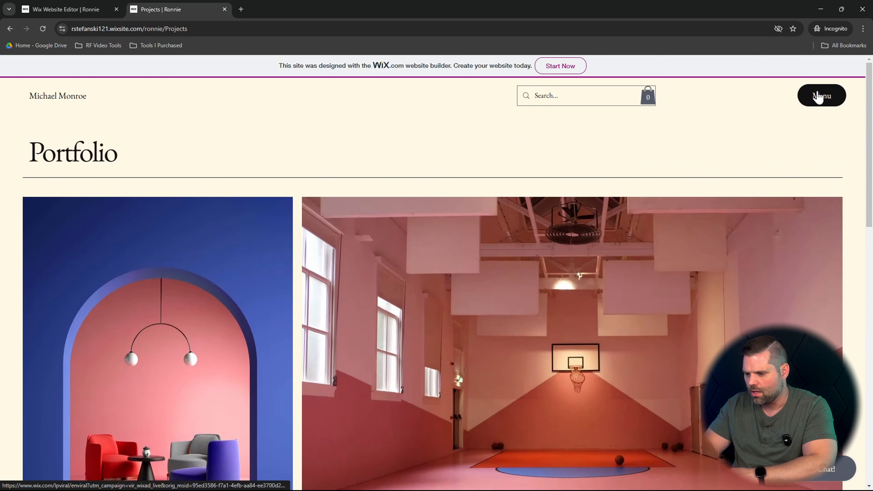
{"action": "left_click", "coordinate": [822, 95]}
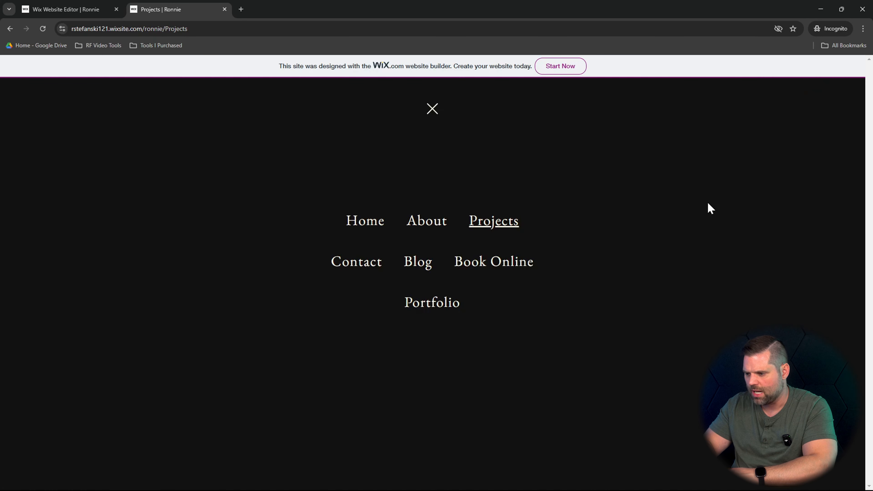
{"action": "left_click", "coordinate": [433, 303]}
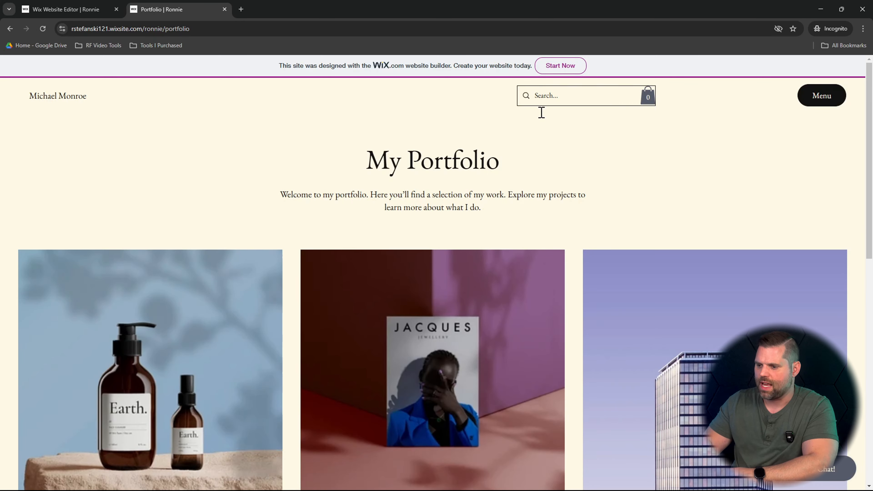
- Go back to the published home page and check the Our Projects gallery below About Us
{"action": "left_click", "coordinate": [69, 103]}
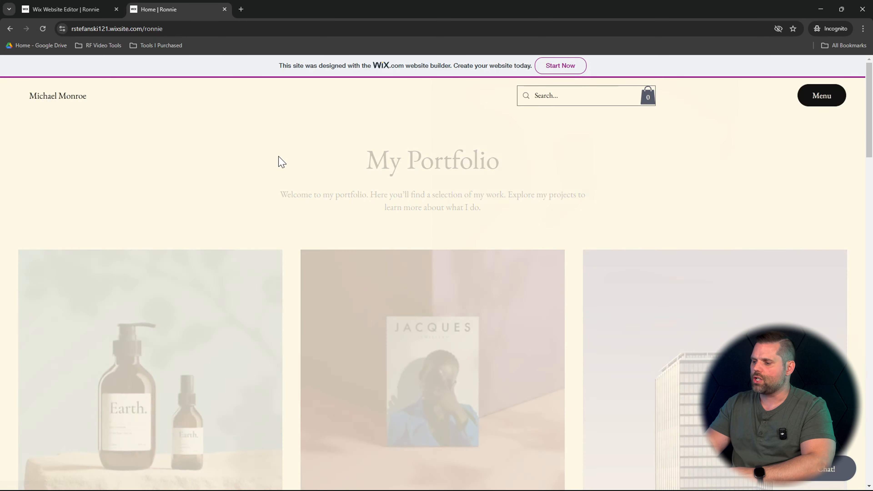
{"action": "scroll", "coordinate": [349, 367], "scroll_direction": "down", "scroll_amount": 15}
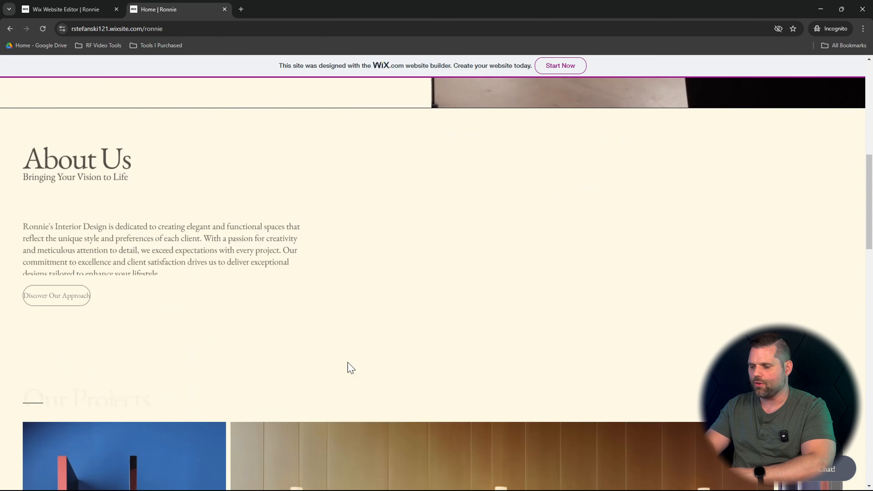
{"action": "scroll", "coordinate": [348, 367], "scroll_direction": "down", "scroll_amount": 4}
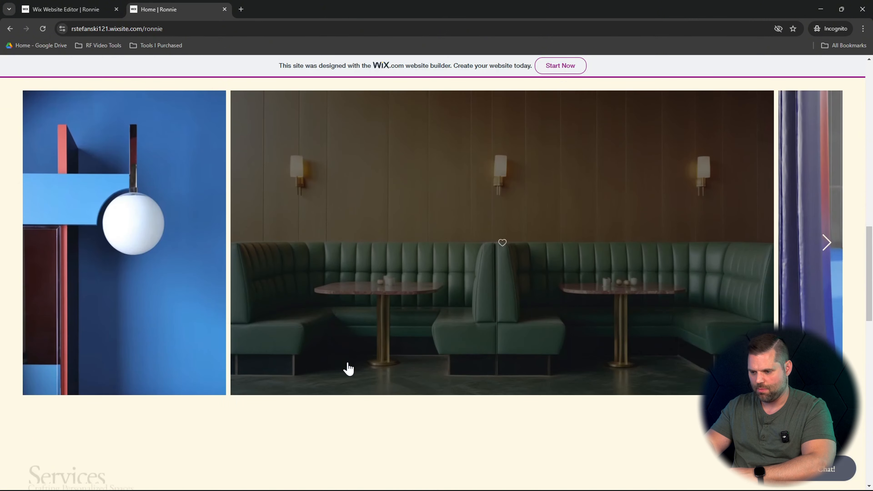
{"action": "scroll", "coordinate": [386, 268], "scroll_direction": "up", "scroll_amount": 1}
{"action": "scroll", "coordinate": [386, 268], "scroll_direction": "up", "scroll_amount": 15}
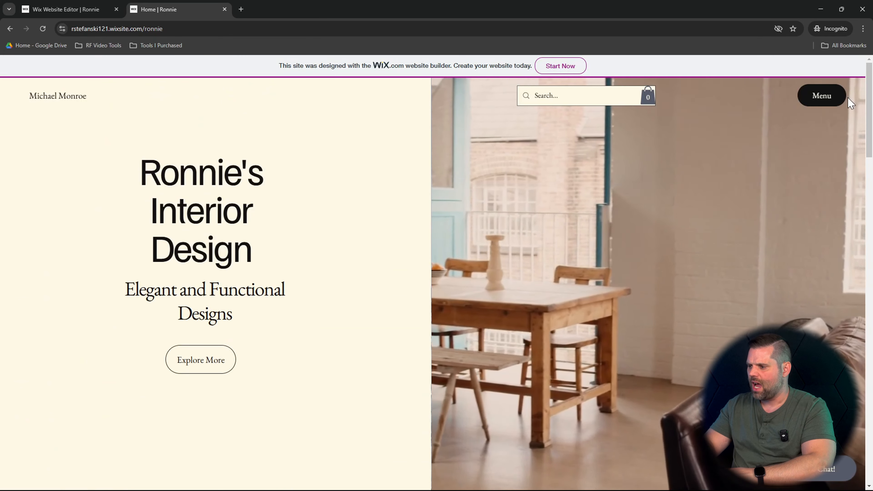
- View the published Portfolio page once more and switch back to the site editor's menu management
{"action": "left_click", "coordinate": [824, 100]}
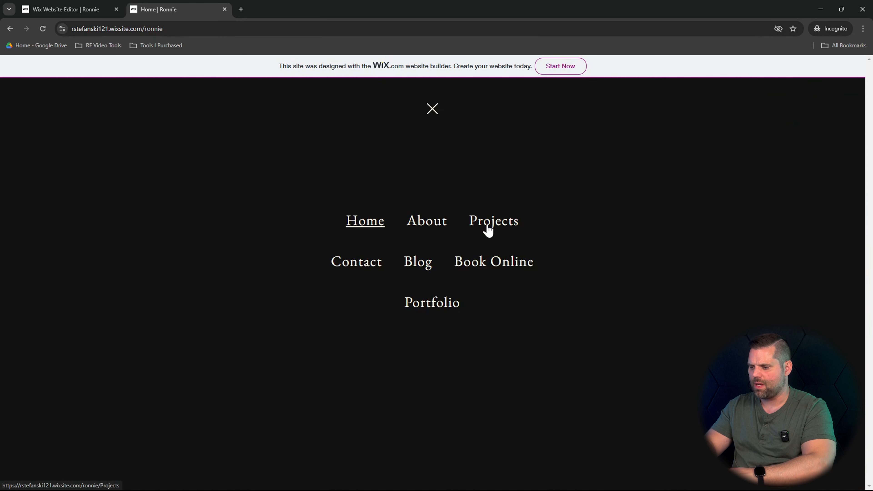
{"action": "left_click", "coordinate": [426, 307]}
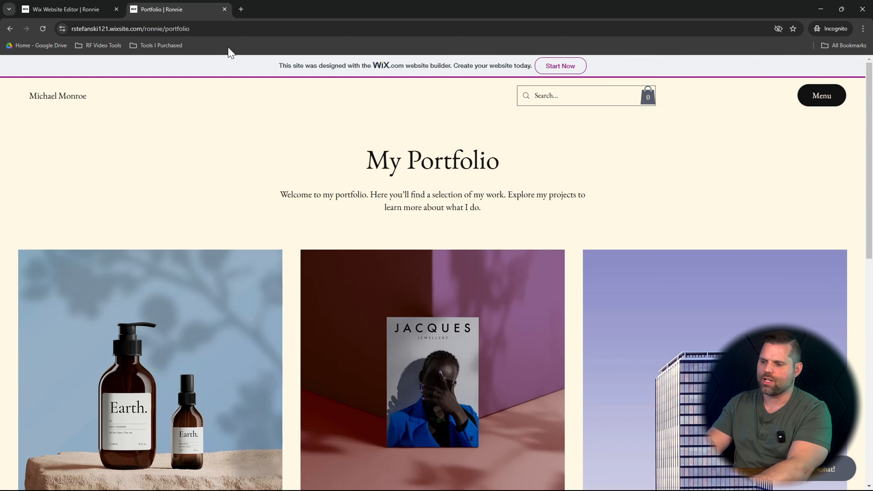
{"action": "left_click", "coordinate": [77, 4]}
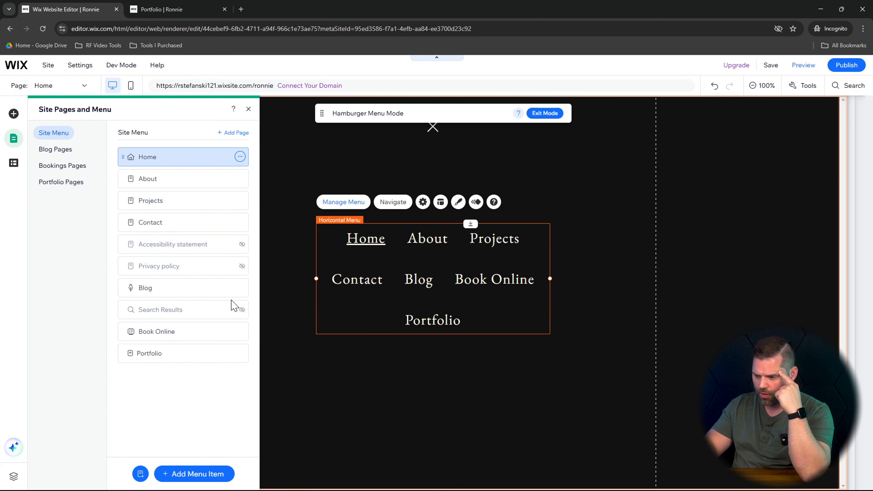
- Hide the Portfolio page from the site menu and add a new page with the Grid layout from the General category
{"action": "left_click", "coordinate": [240, 353]}
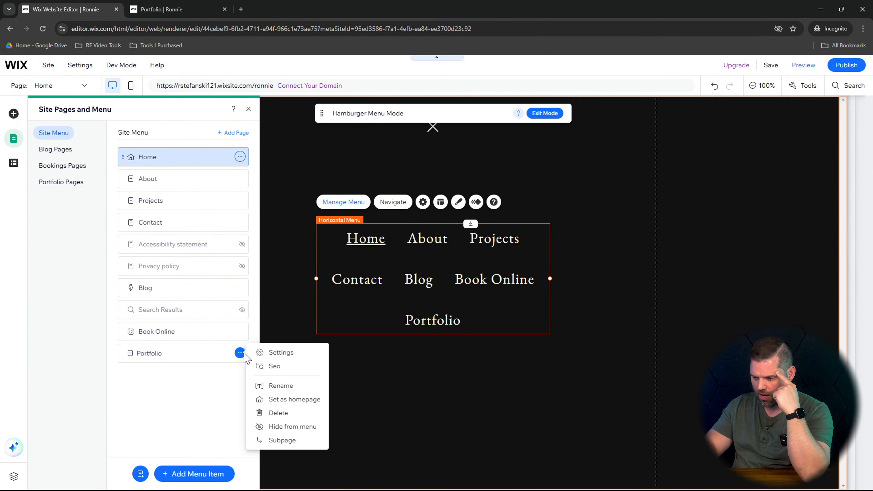
{"action": "left_click", "coordinate": [288, 428]}
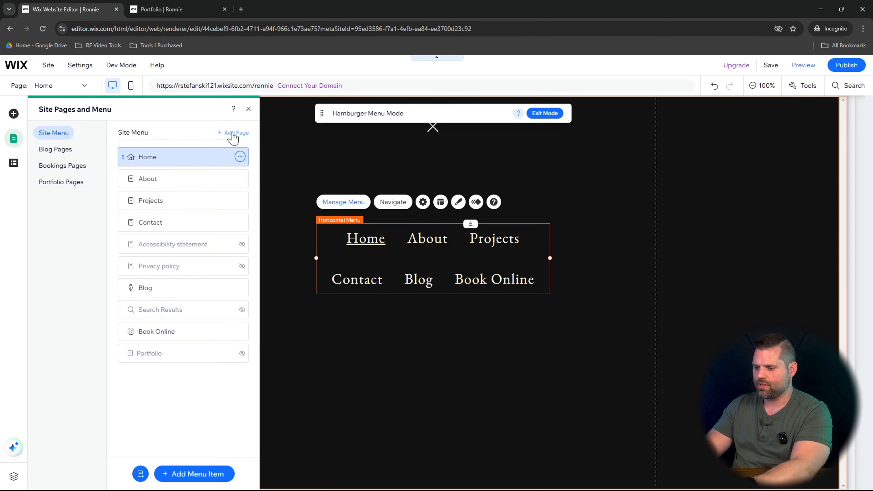
{"action": "left_click", "coordinate": [232, 136]}
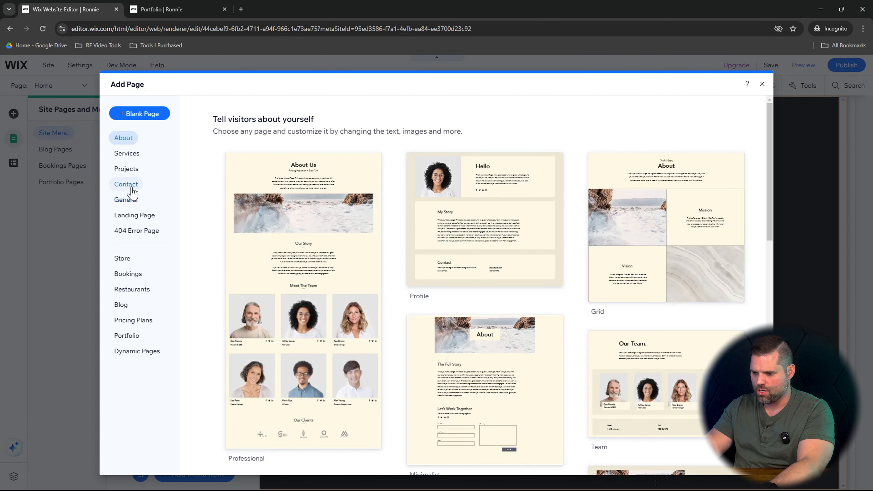
{"action": "left_click", "coordinate": [133, 202]}
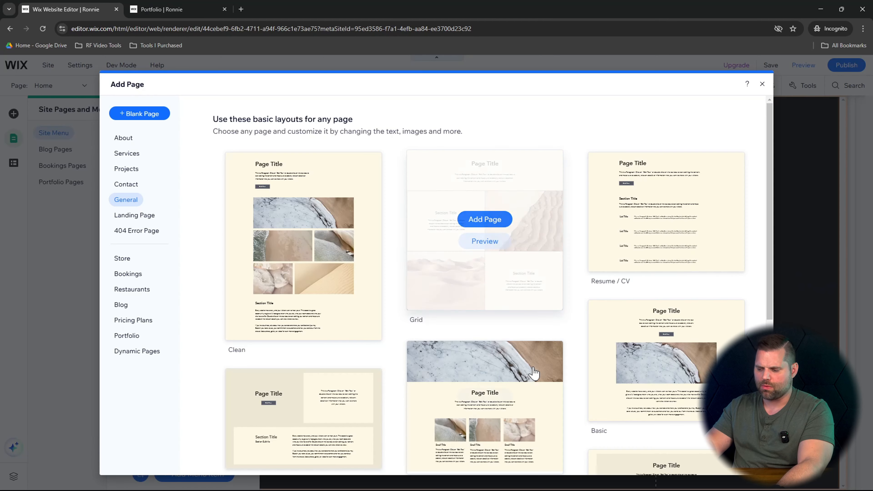
{"action": "scroll", "coordinate": [534, 373], "scroll_direction": "down", "scroll_amount": 3}
{"action": "scroll", "coordinate": [534, 373], "scroll_direction": "up", "scroll_amount": 3}
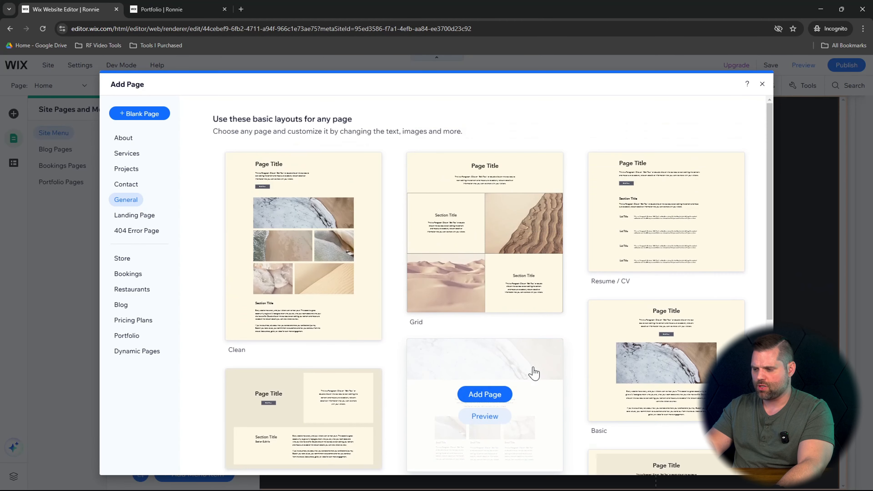
{"action": "left_click", "coordinate": [485, 219]}
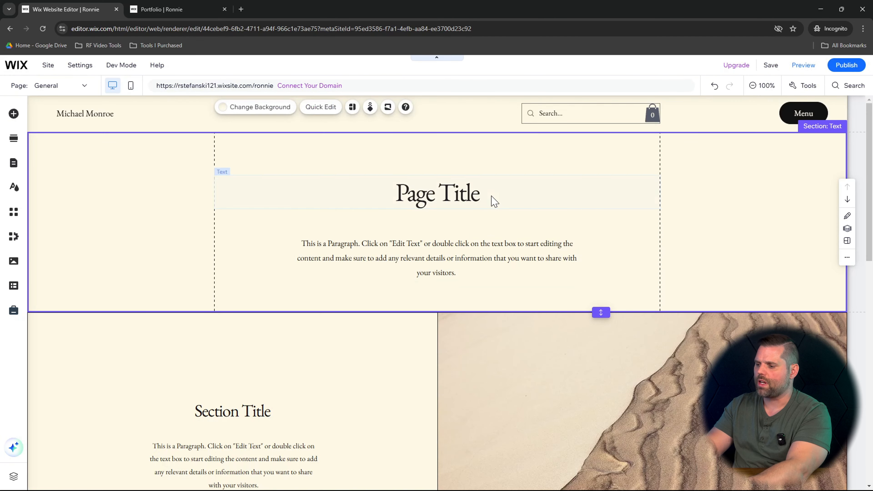
- Replace the new page's title heading with "Testimonials"
{"action": "double_click", "coordinate": [493, 199]}
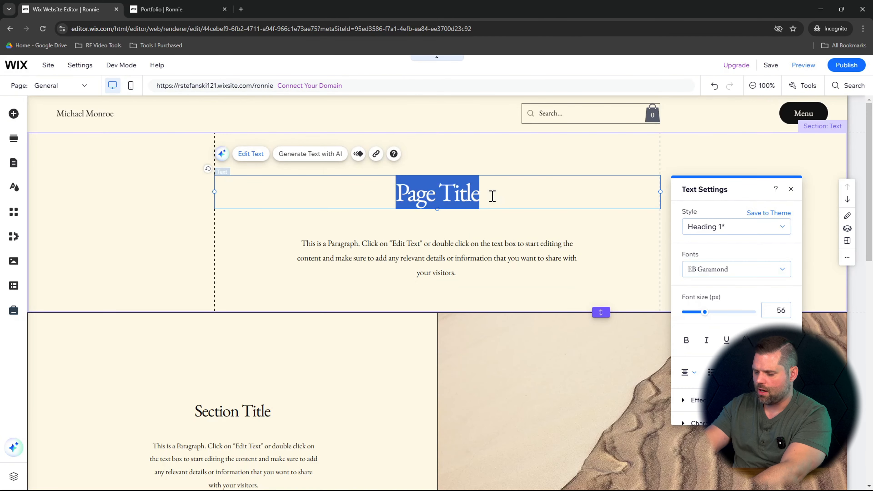
{"action": "type", "text": "Testimonials"}
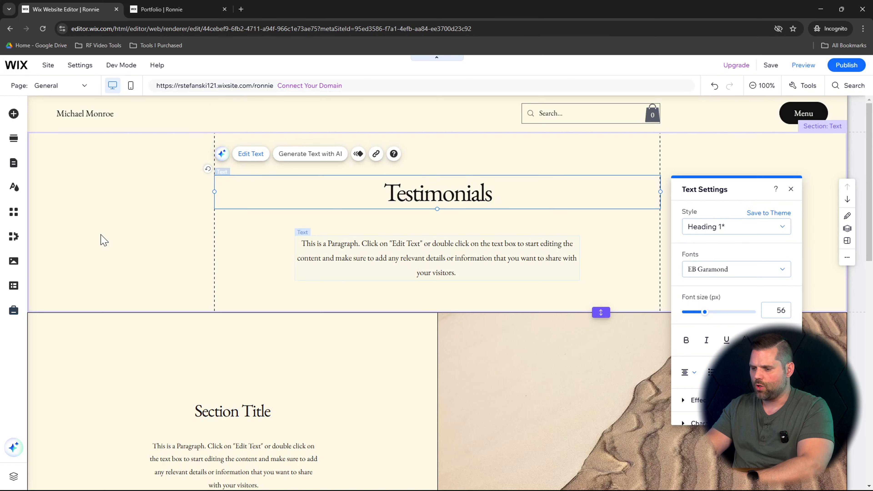
{"action": "left_click", "coordinate": [90, 226]}
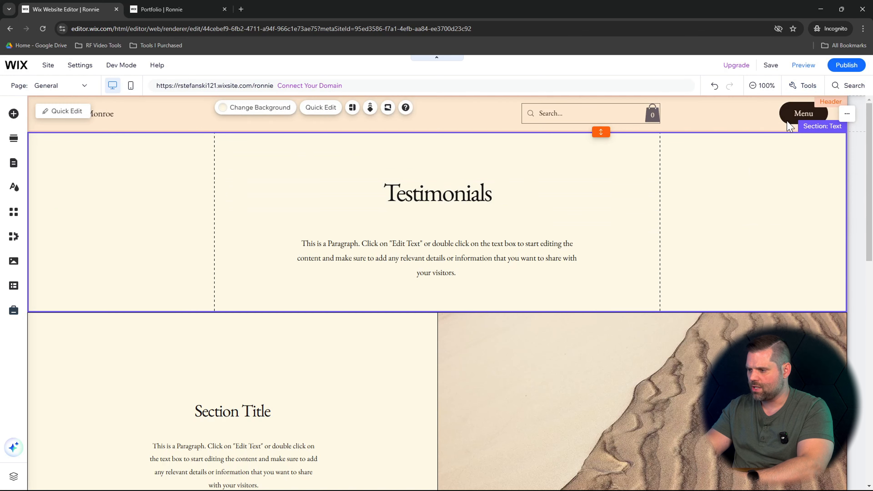
- Rename the General page as Testimonials in the hamburger menu's site page list
{"action": "left_click", "coordinate": [794, 115]}
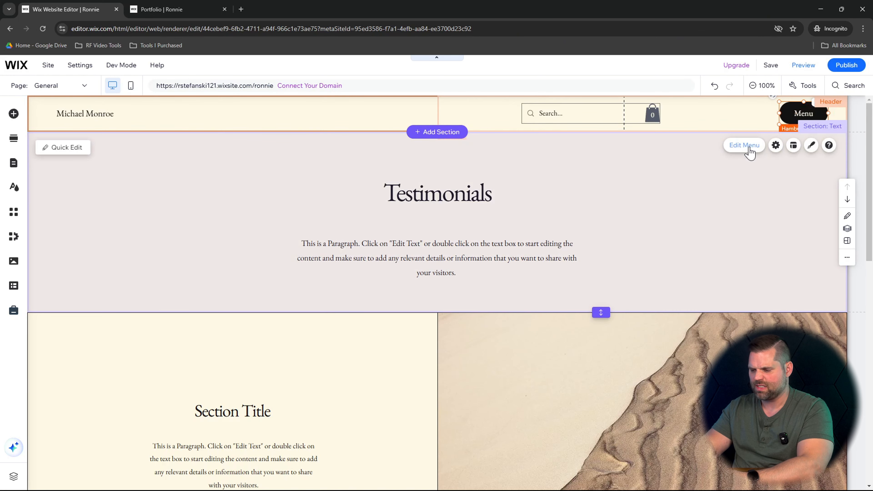
{"action": "left_click", "coordinate": [746, 146]}
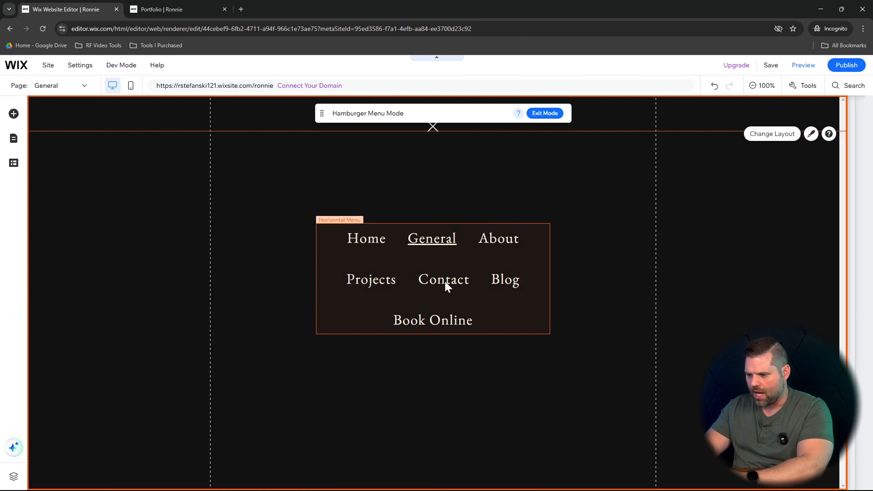
{"action": "left_click", "coordinate": [391, 260]}
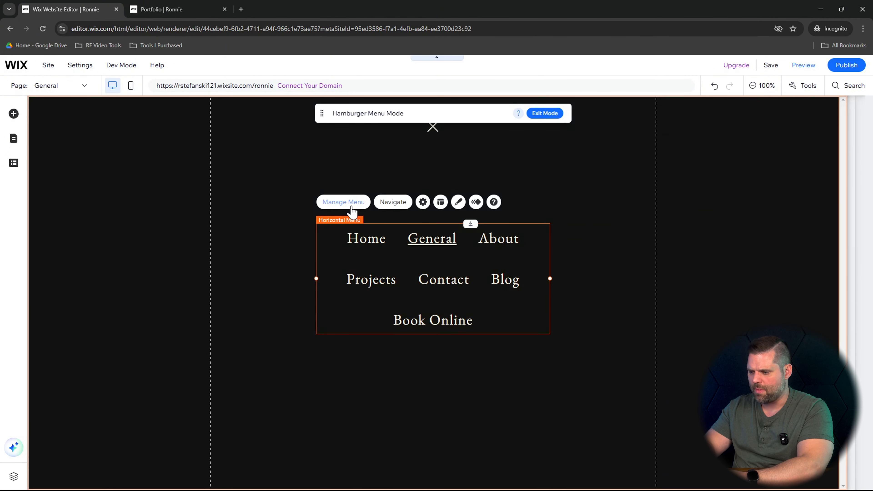
{"action": "left_click", "coordinate": [344, 203]}
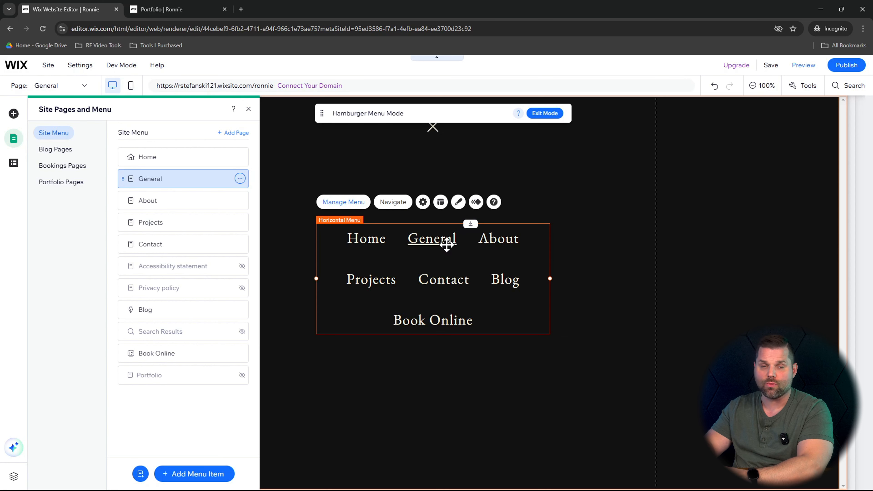
{"action": "left_click", "coordinate": [240, 179]}
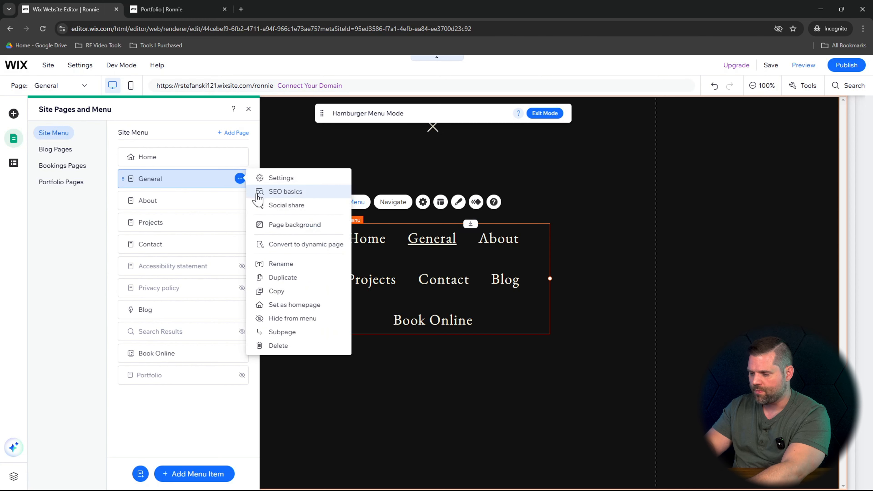
{"action": "left_click", "coordinate": [281, 264]}
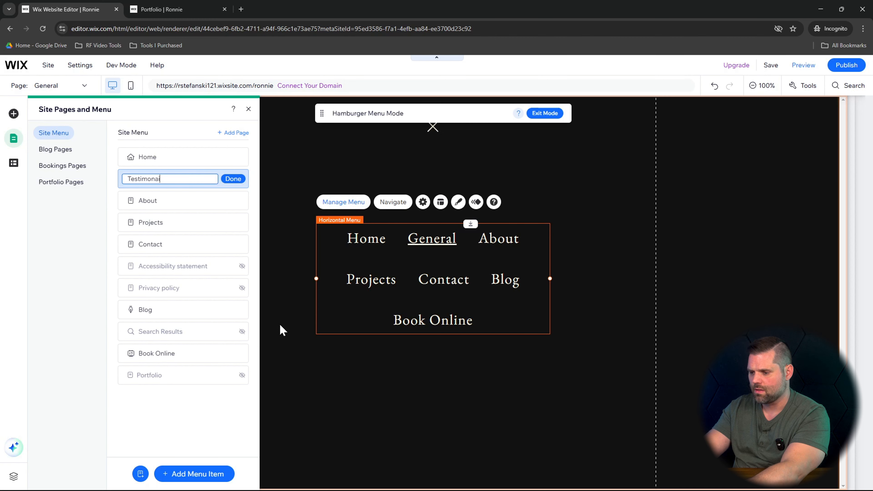
{"action": "type", "text": "ls"}
{"action": "left_click", "coordinate": [233, 178]}
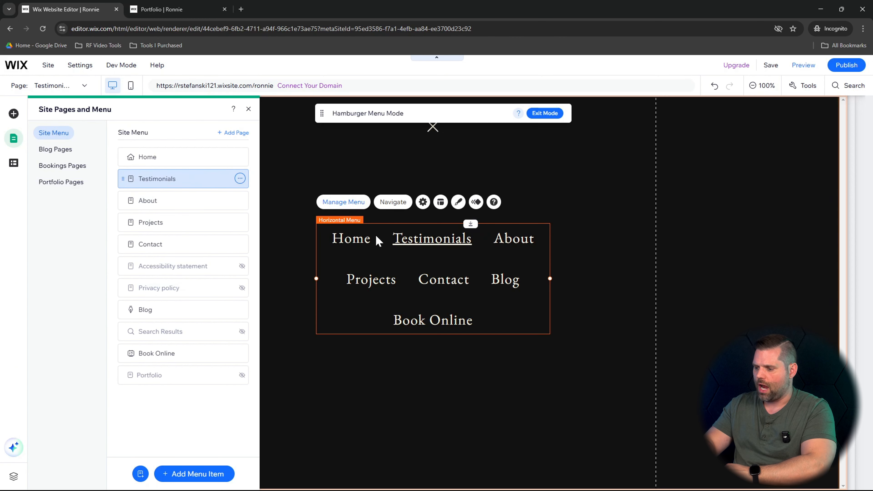
{"action": "left_click", "coordinate": [661, 242]}
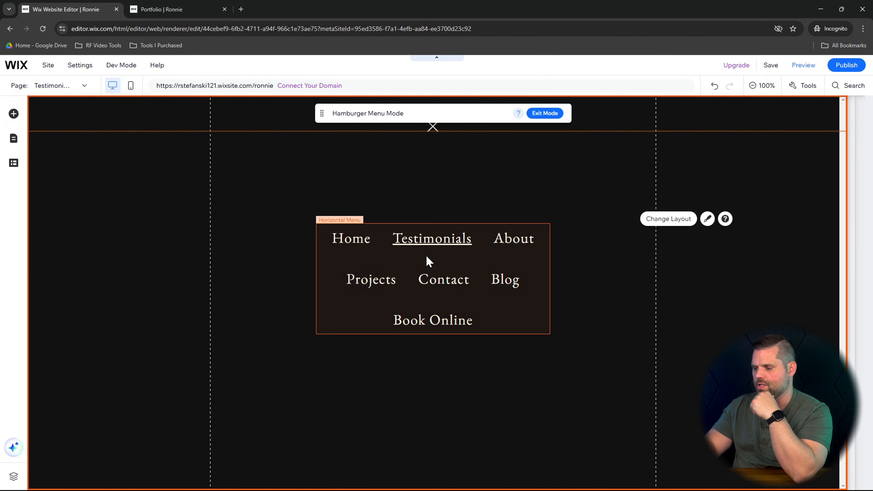
- Hide the Home page from the site menu and move the About page above Testimonials
{"action": "left_click", "coordinate": [430, 261]}
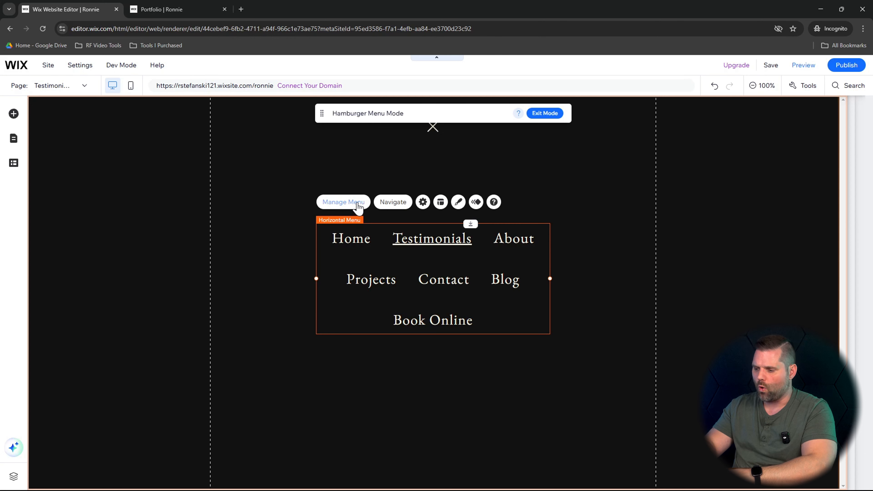
{"action": "left_click", "coordinate": [344, 202]}
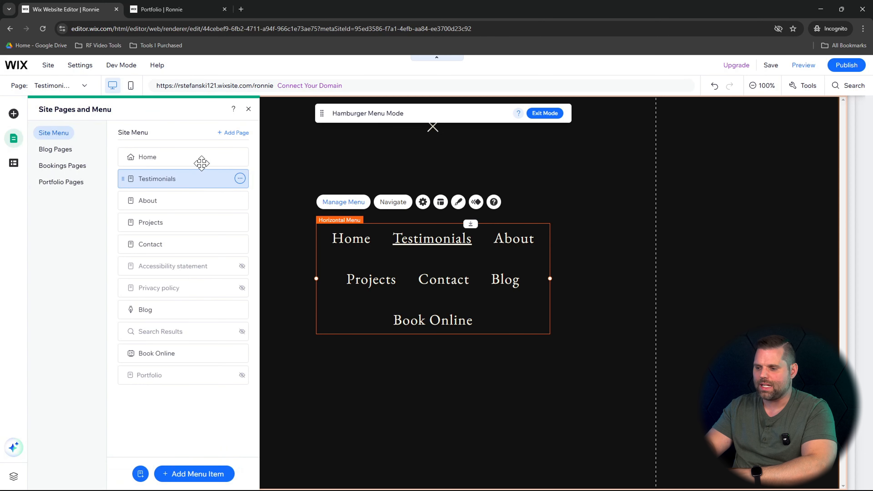
{"action": "left_click", "coordinate": [240, 157]}
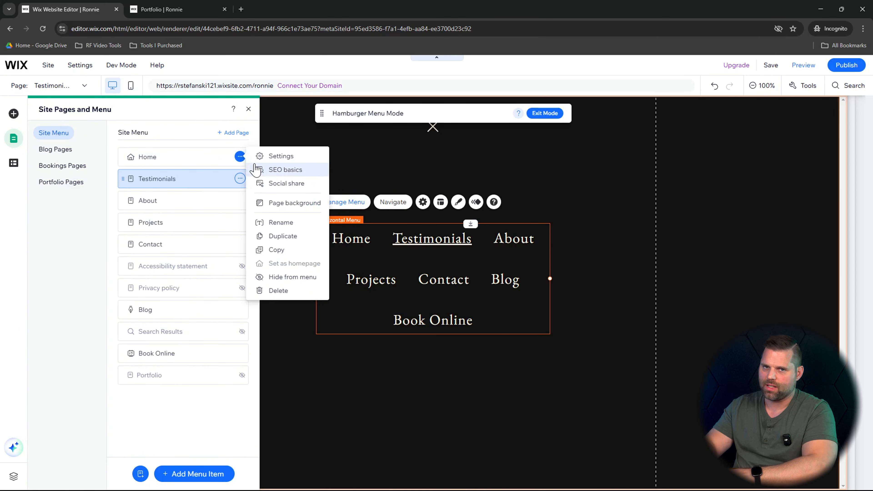
{"action": "left_click", "coordinate": [291, 277]}
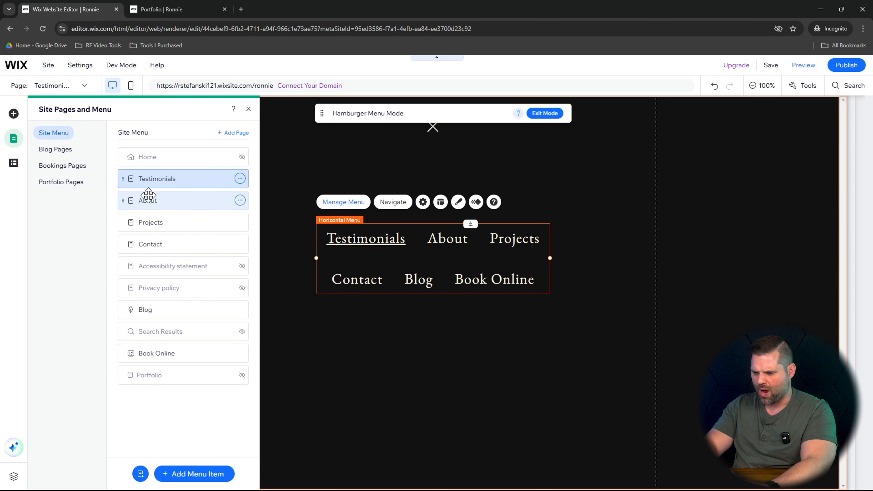
{"action": "left_click_drag", "start_coordinate": [126, 202], "coordinate": [128, 178]}
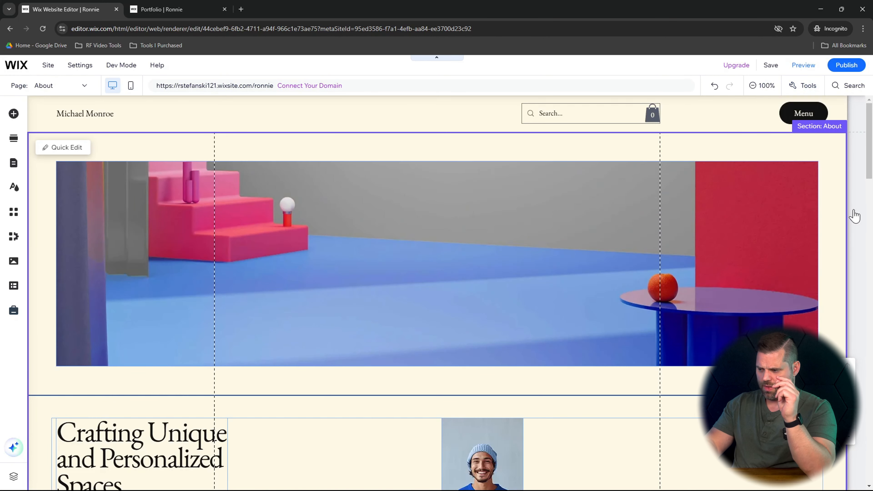
- Publish the updated site, dismiss the confirmation, and look over the About page
{"action": "left_click", "coordinate": [844, 68]}
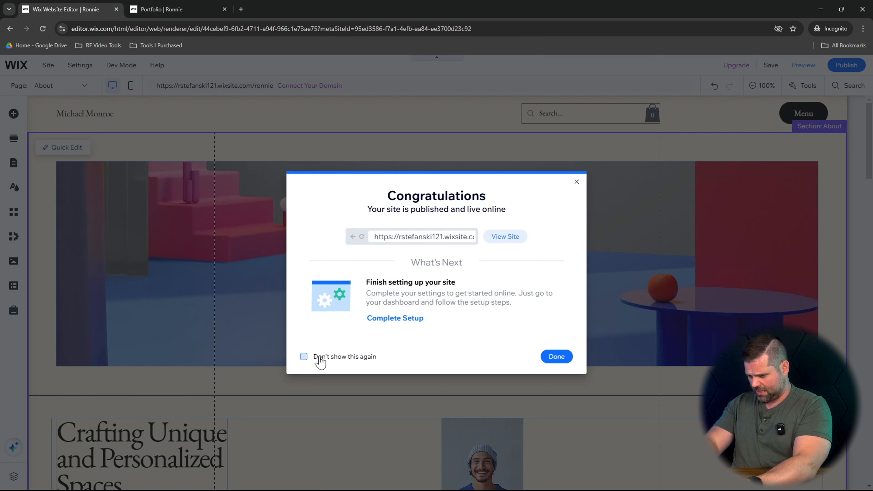
{"action": "left_click", "coordinate": [577, 183]}
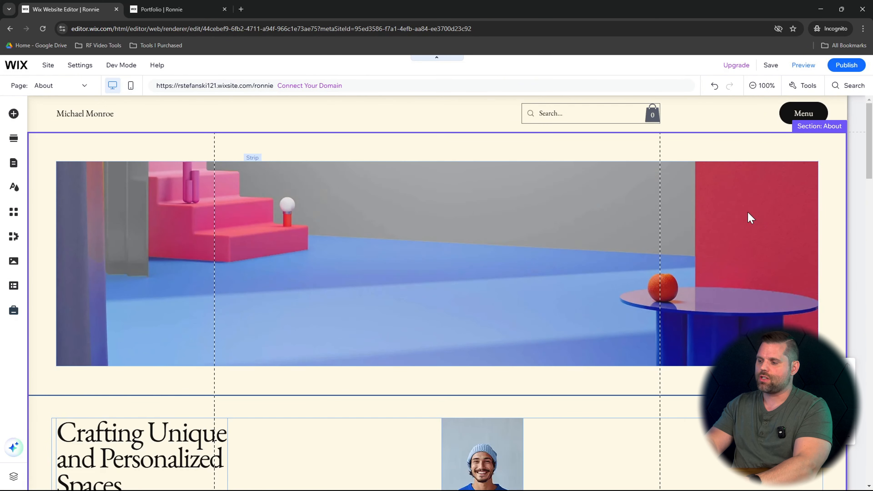
{"action": "scroll", "coordinate": [790, 322], "scroll_direction": "down", "scroll_amount": 10}
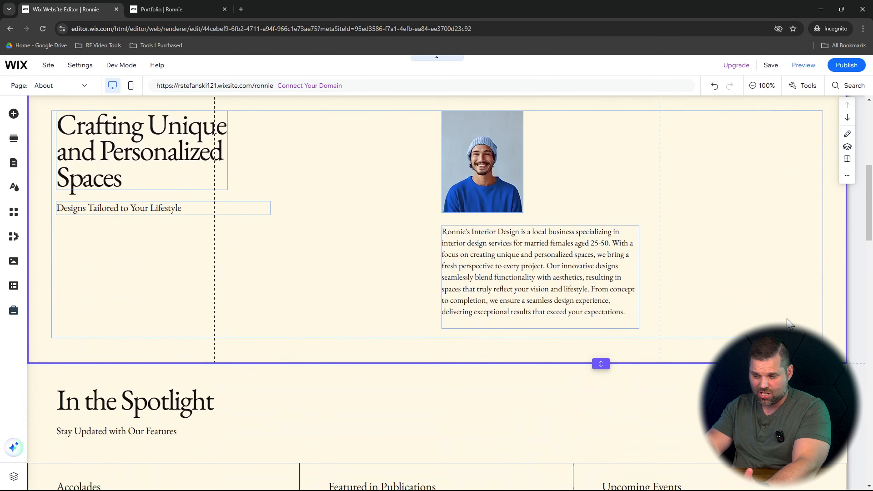
{"action": "scroll", "coordinate": [790, 321], "scroll_direction": "up", "scroll_amount": 12}
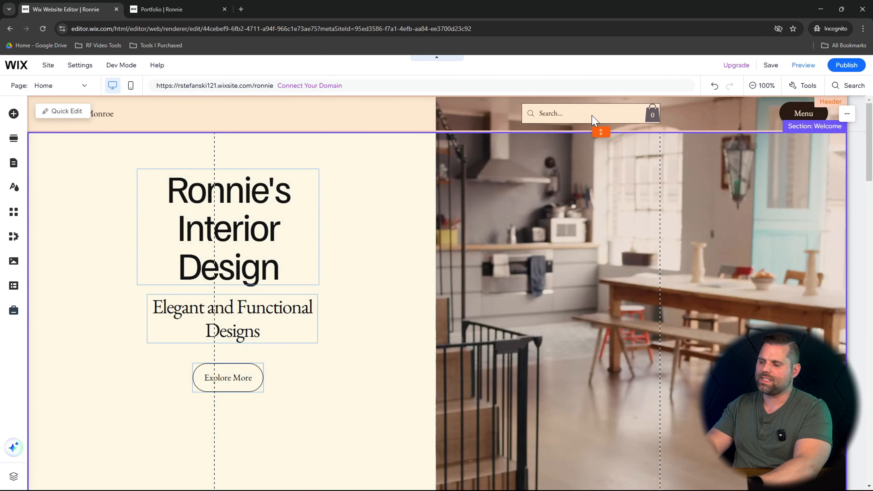
- Delete the site search bar and the cart icon from the home page's header
{"action": "left_click", "coordinate": [578, 114]}
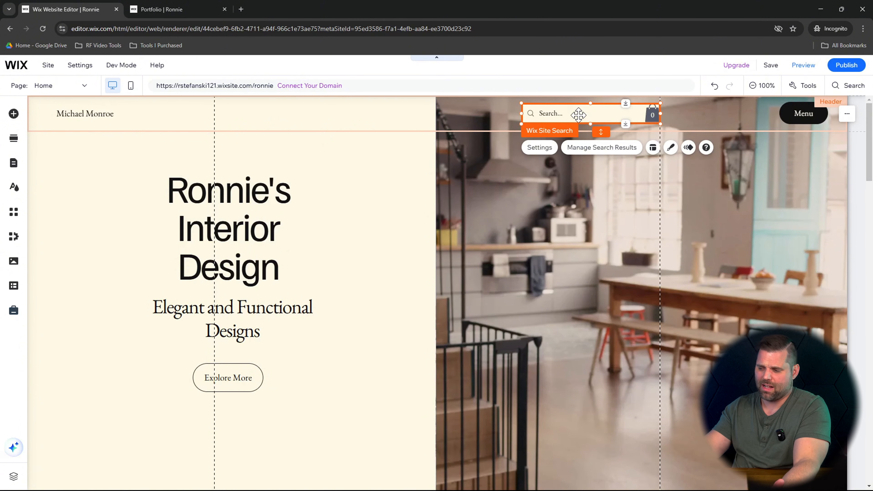
{"action": "key", "text": "Delete"}
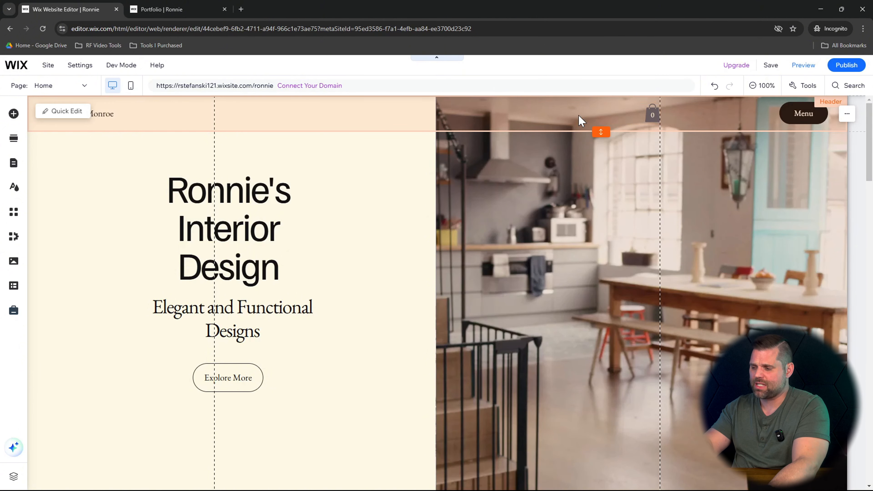
{"action": "left_click", "coordinate": [653, 113]}
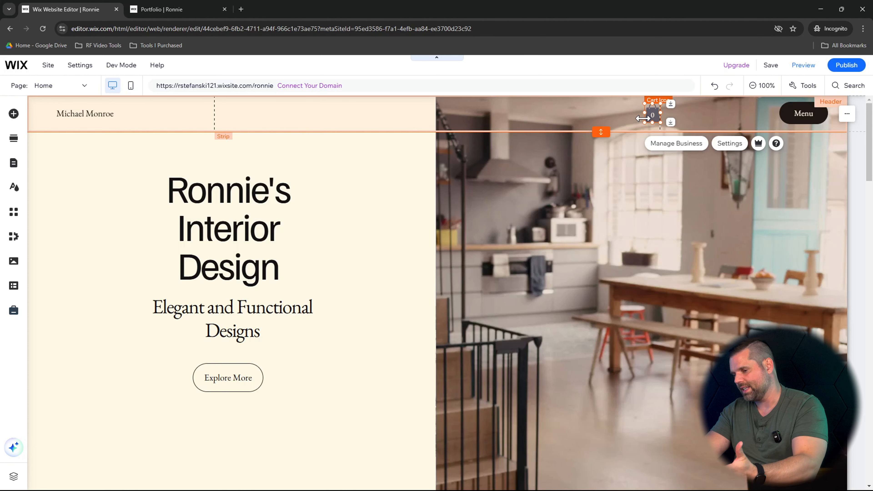
{"action": "key", "text": "Delete"}
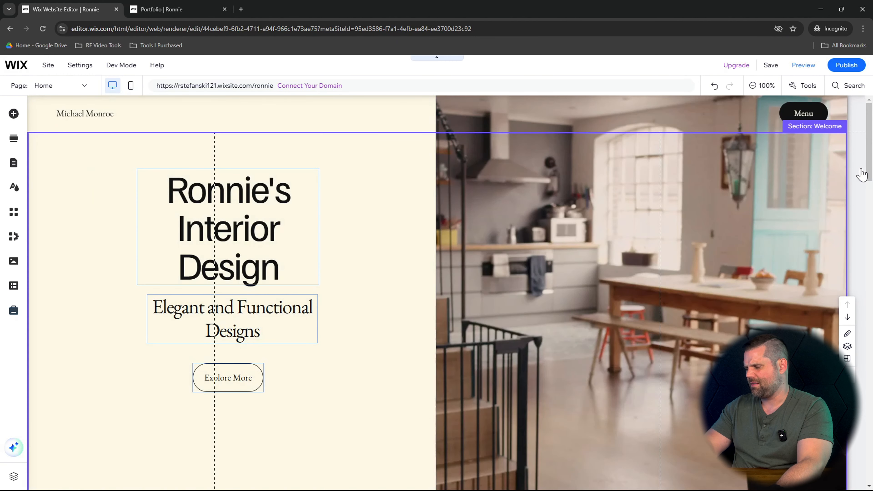
{"action": "left_click_drag", "start_coordinate": [871, 154], "coordinate": [870, 473]}
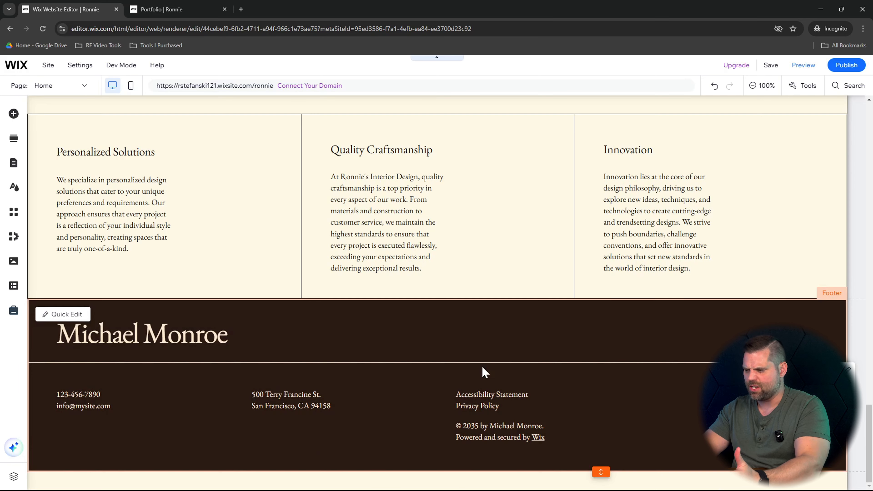
{"action": "scroll", "coordinate": [655, 363], "scroll_direction": "up", "scroll_amount": 20}
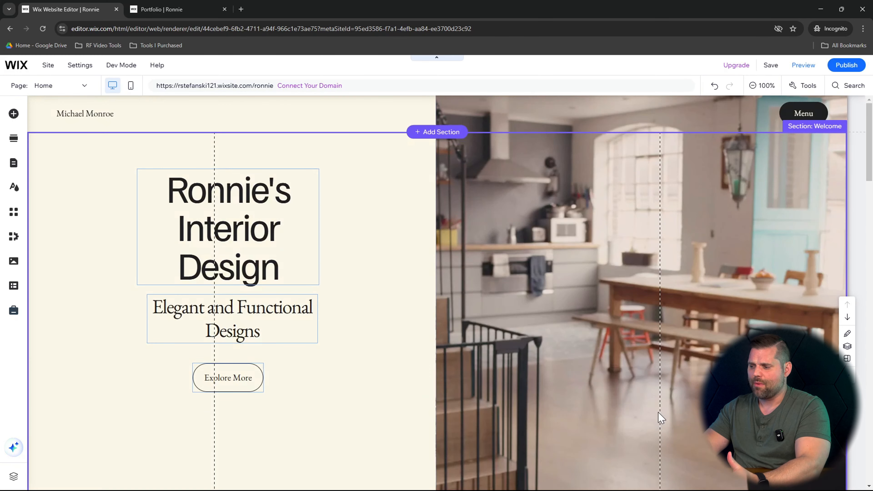
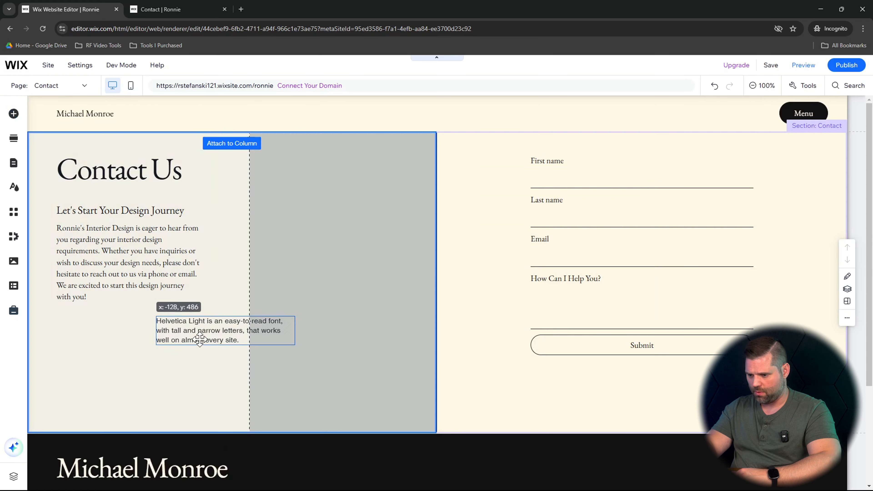
- Replace the new text box's placeholder on the Contact page with a bold "Phone:" label followed by the business phone number
{"action": "double_click", "coordinate": [102, 350]}
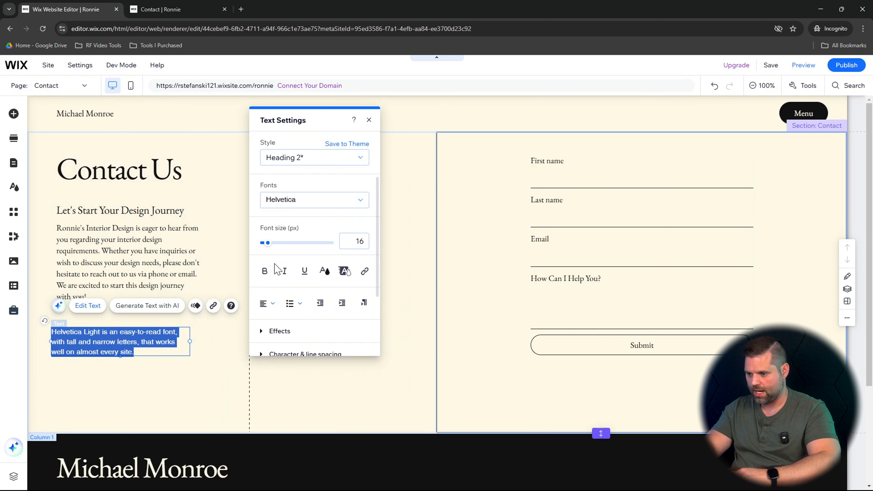
{"action": "left_click", "coordinate": [265, 271]}
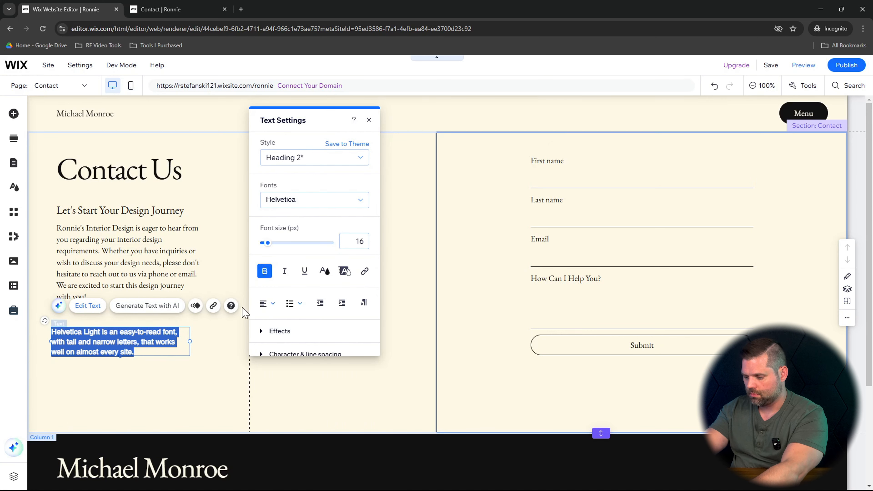
{"action": "type", "text": "Phone:"}
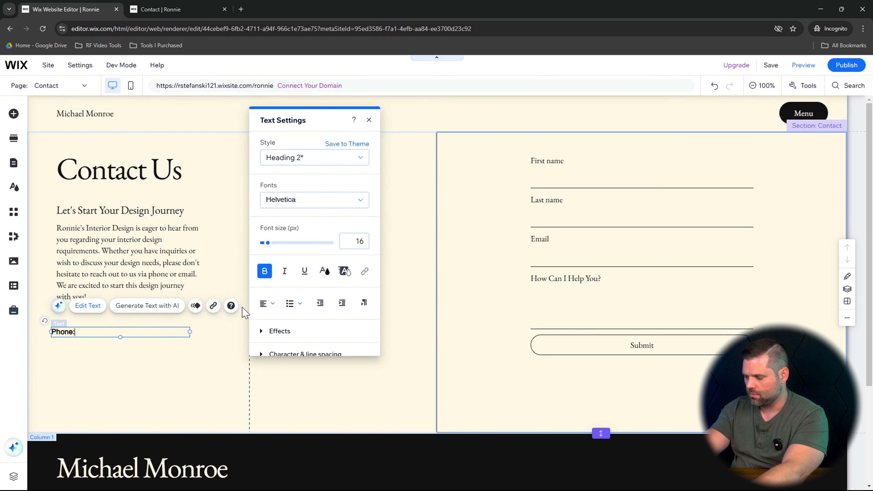
{"action": "type", "text": " 855-555-5555"}
{"action": "left_click", "coordinate": [261, 392]}
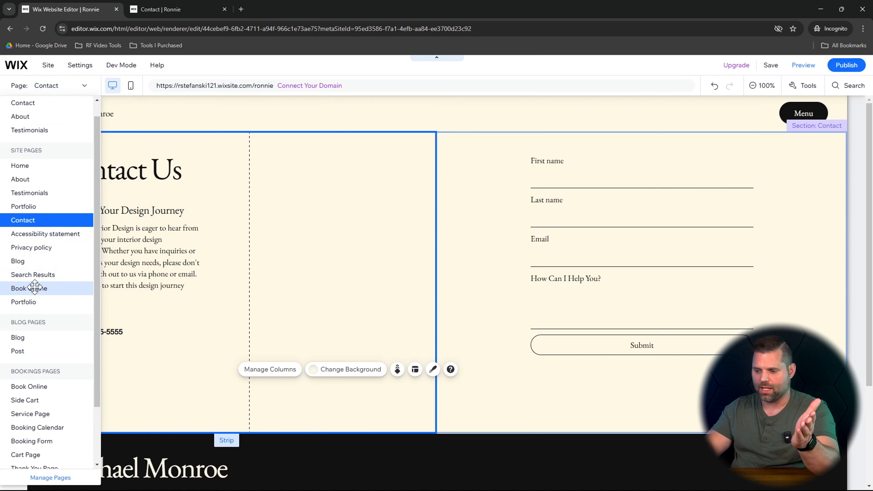
- Look over the Book Online page in the editor and on the live site
{"action": "left_click", "coordinate": [38, 285]}
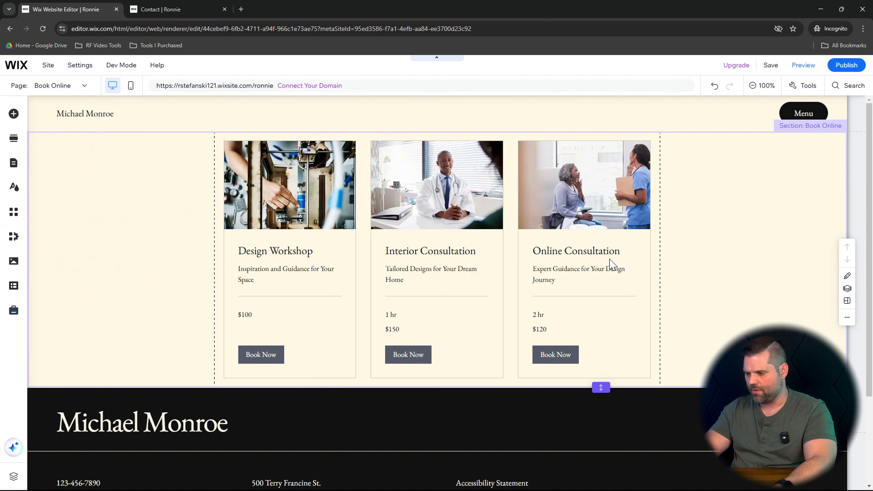
{"action": "scroll", "coordinate": [612, 265], "scroll_direction": "down", "scroll_amount": 1}
{"action": "left_click", "coordinate": [189, 6]}
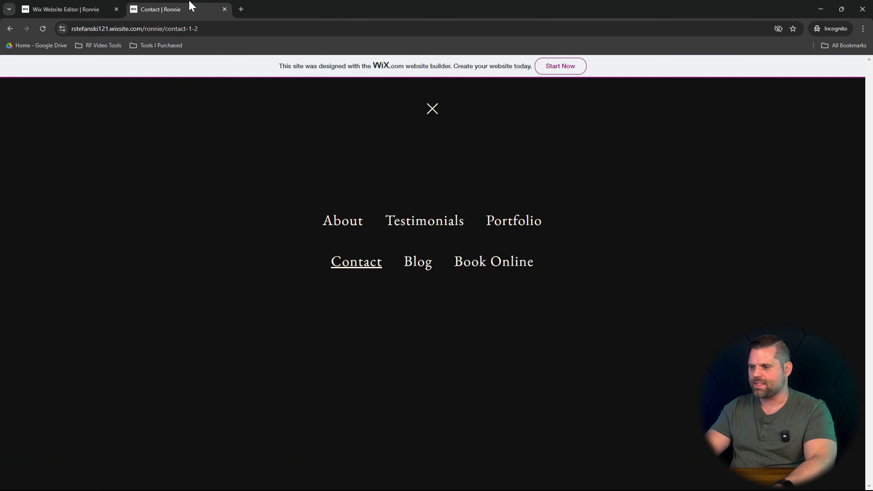
{"action": "left_click", "coordinate": [471, 262]}
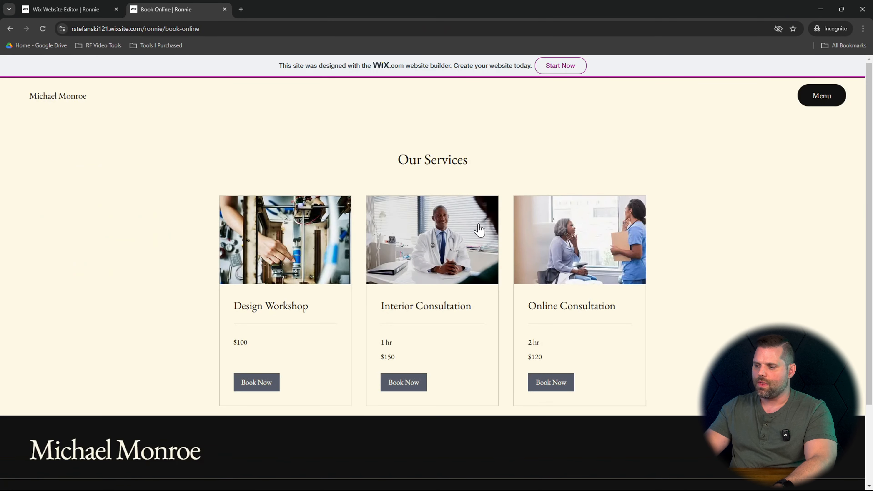
{"action": "scroll", "coordinate": [750, 311], "scroll_direction": "down", "scroll_amount": 2}
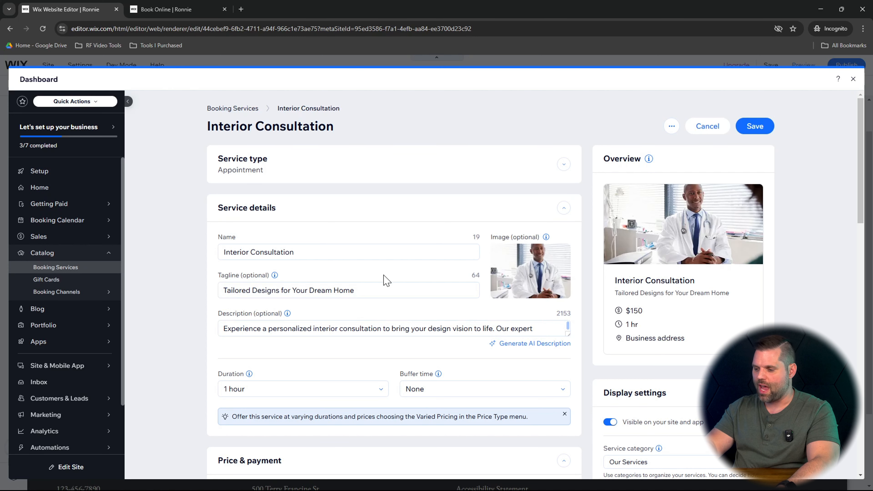
- Check the payment preference options of the Interior Consultation service and set its price type to Free
{"action": "scroll", "coordinate": [385, 280], "scroll_direction": "down", "scroll_amount": 2}
{"action": "scroll", "coordinate": [325, 228], "scroll_direction": "down", "scroll_amount": 7}
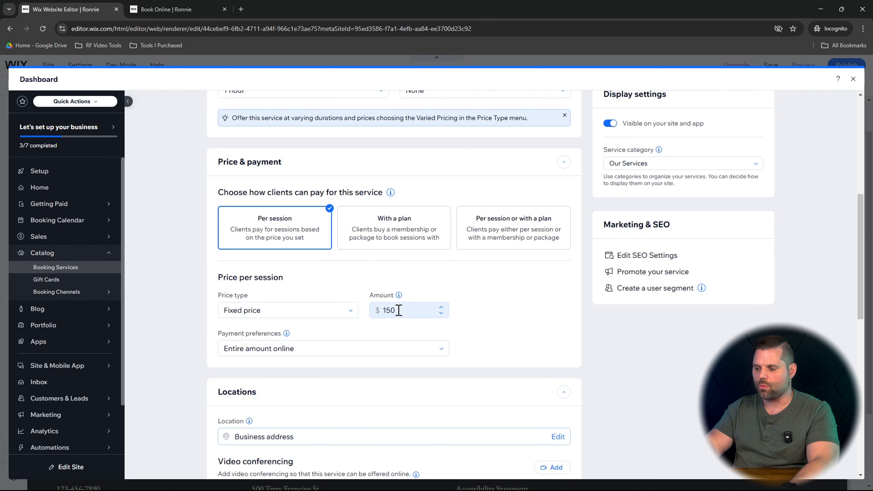
{"action": "left_click", "coordinate": [319, 355]}
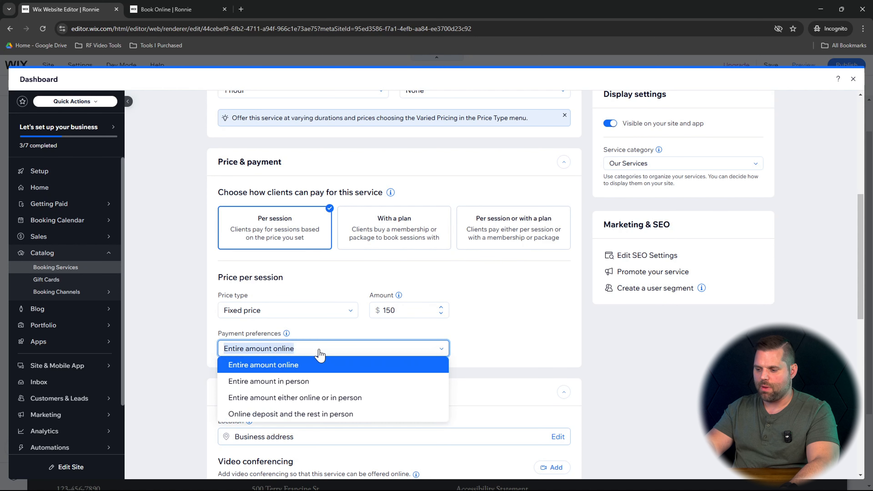
{"action": "left_click", "coordinate": [319, 354]}
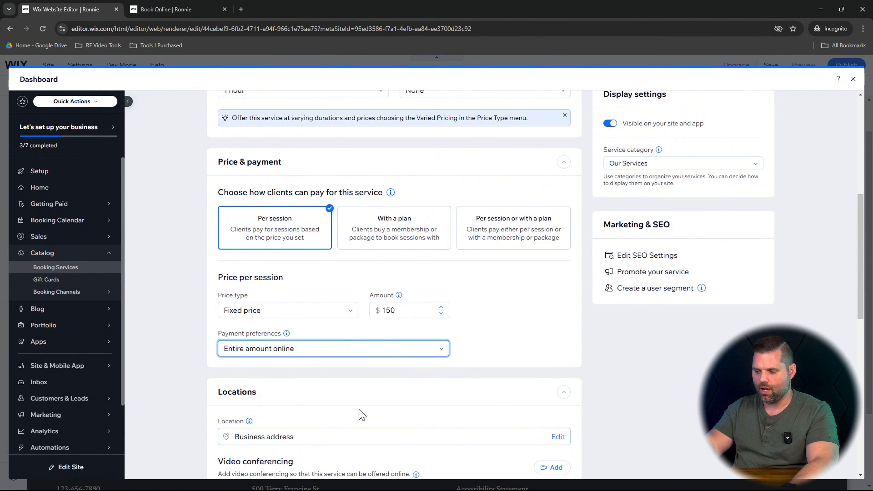
{"action": "scroll", "coordinate": [359, 414], "scroll_direction": "down", "scroll_amount": 3}
{"action": "scroll", "coordinate": [360, 414], "scroll_direction": "up", "scroll_amount": 2}
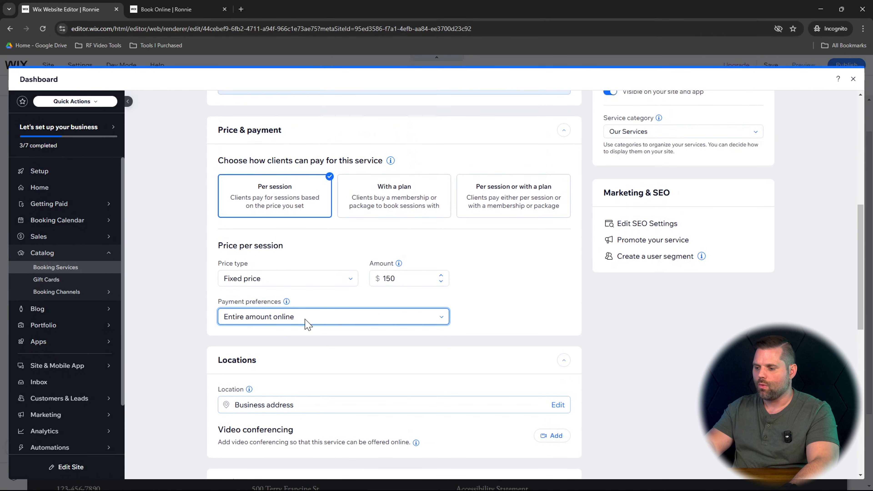
{"action": "left_click", "coordinate": [329, 279]}
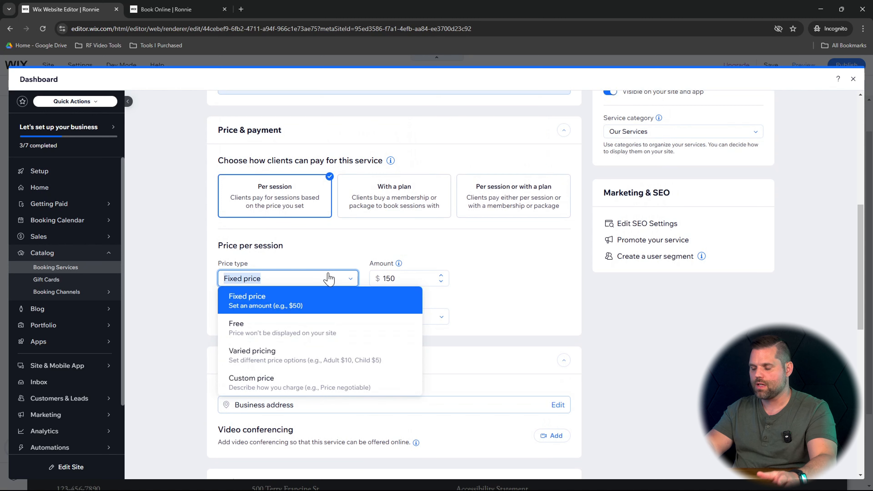
{"action": "left_click", "coordinate": [320, 325]}
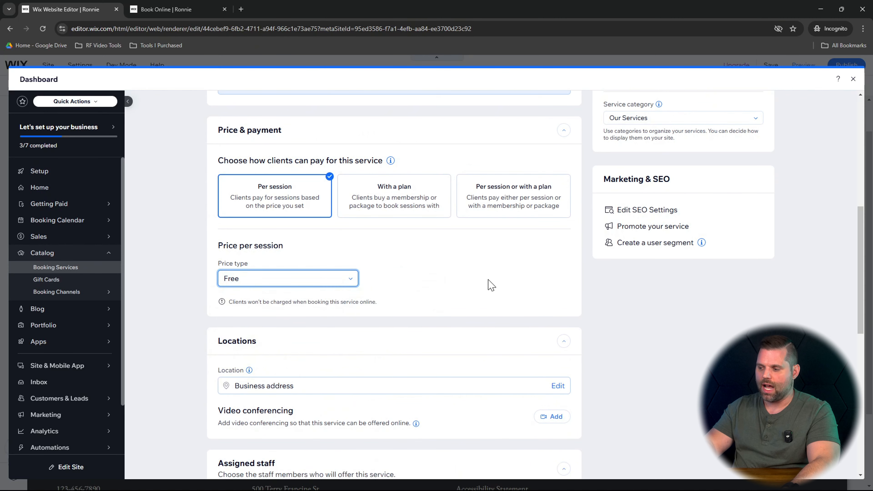
{"action": "scroll", "coordinate": [488, 368], "scroll_direction": "up", "scroll_amount": 10}
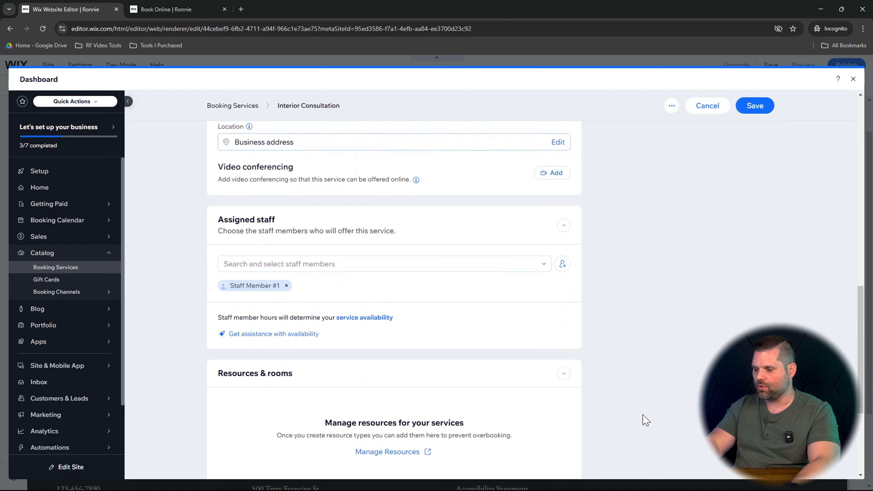
{"action": "scroll", "coordinate": [643, 419], "scroll_direction": "down", "scroll_amount": 4}
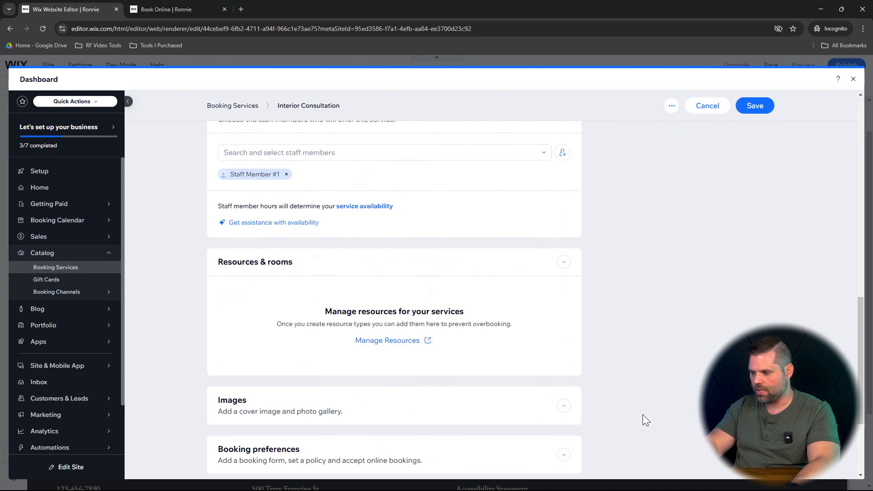
{"action": "scroll", "coordinate": [646, 420], "scroll_direction": "up", "scroll_amount": 10}
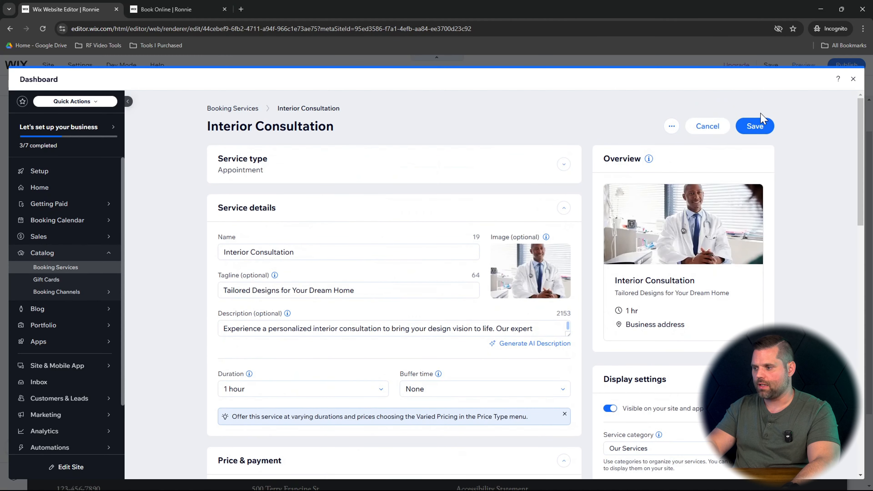
- Try booking the Interior Consultation on the live site and dismiss the notice
{"action": "left_click", "coordinate": [166, 9]}
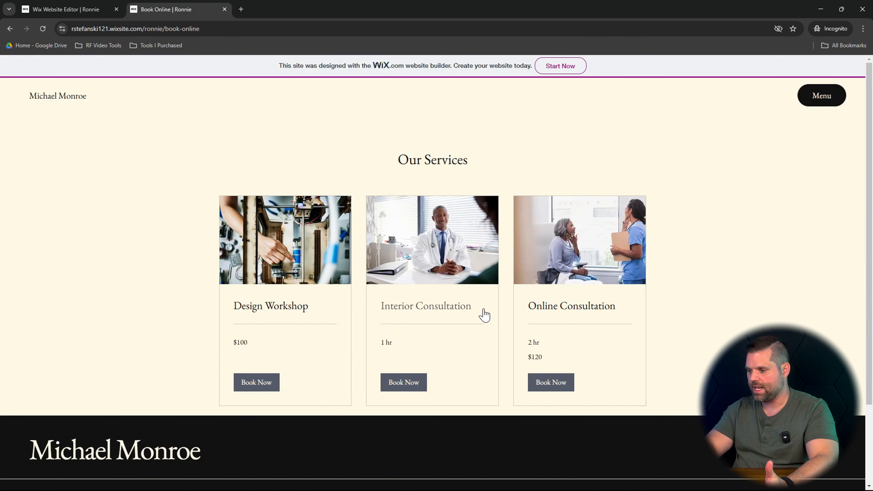
{"action": "left_click", "coordinate": [405, 381]}
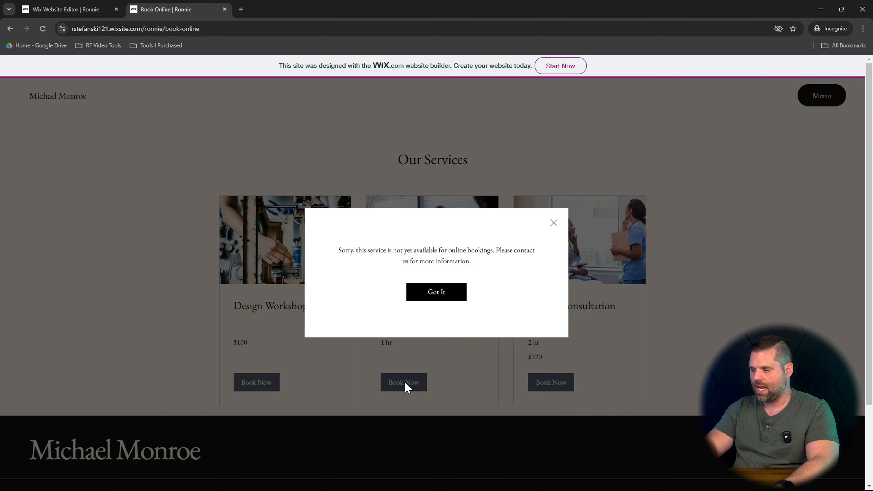
{"action": "left_click", "coordinate": [457, 298]}
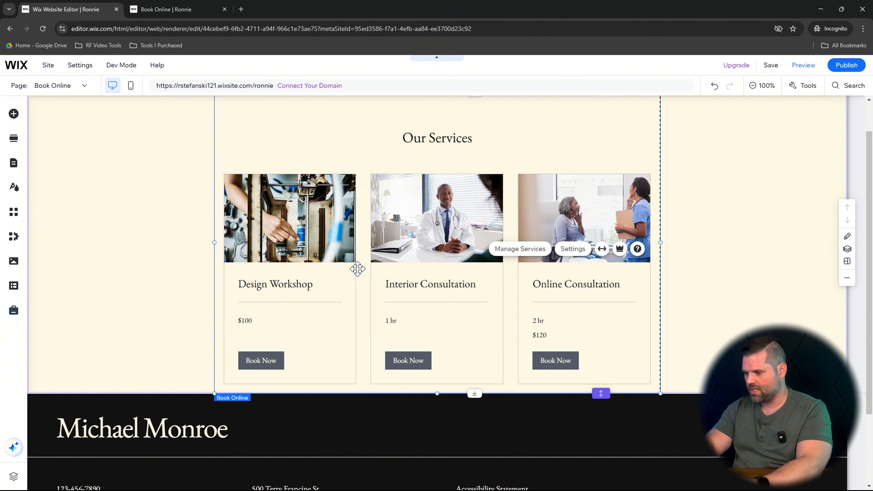
- Preview the Book Online page and test booking the Interior Consultation by selecting March 12, 2025 in the calendar
{"action": "left_click", "coordinate": [443, 336]}
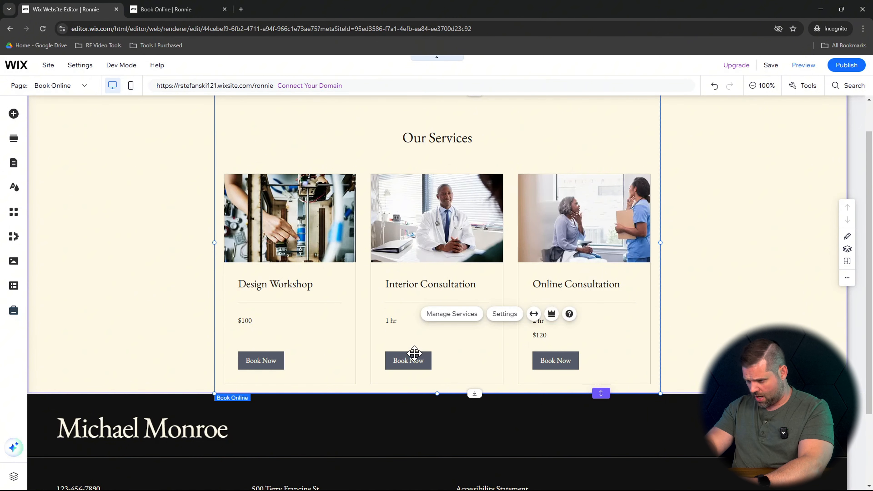
{"action": "left_click", "coordinate": [803, 65]}
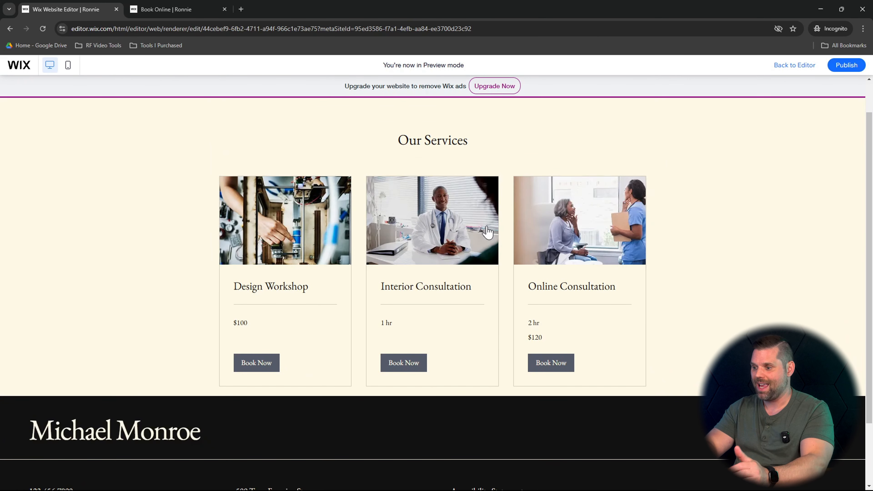
{"action": "left_click", "coordinate": [395, 358]}
{"action": "scroll", "coordinate": [594, 231], "scroll_direction": "down", "scroll_amount": 3}
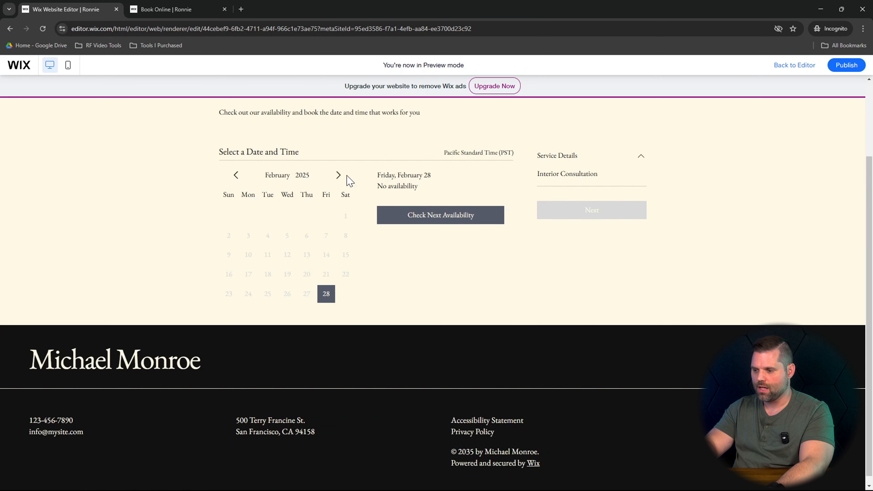
{"action": "left_click", "coordinate": [339, 176]}
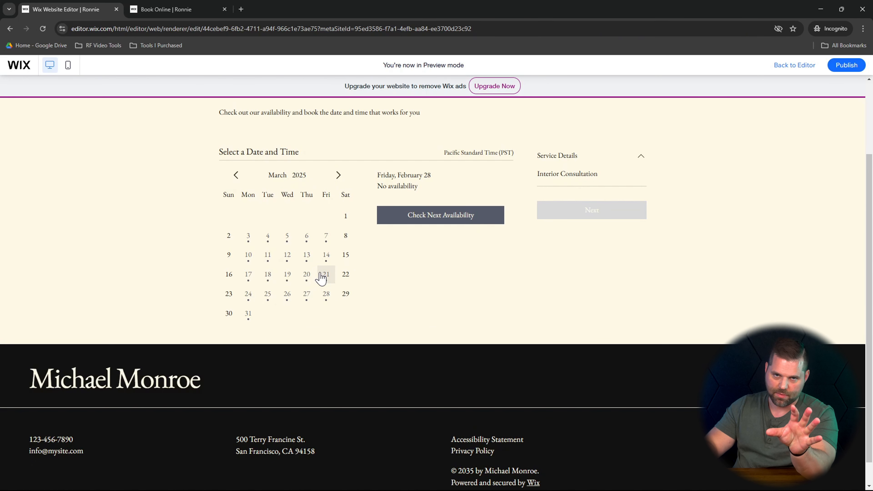
{"action": "left_click", "coordinate": [287, 254]}
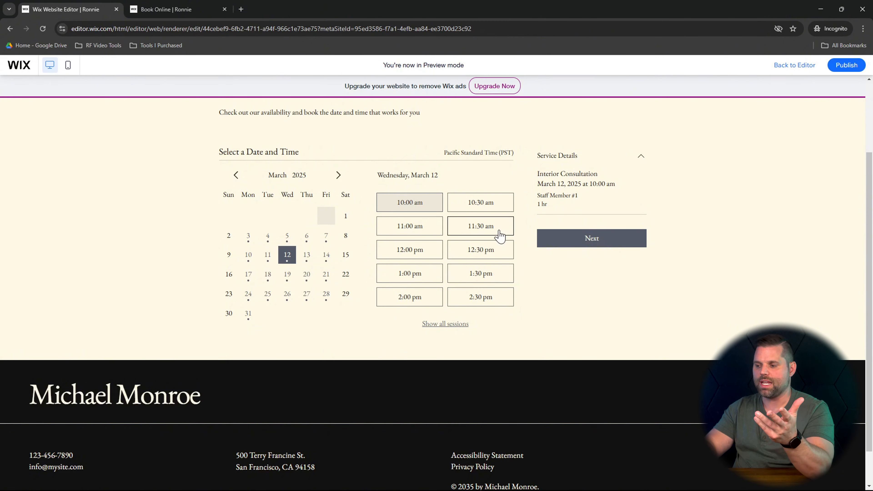